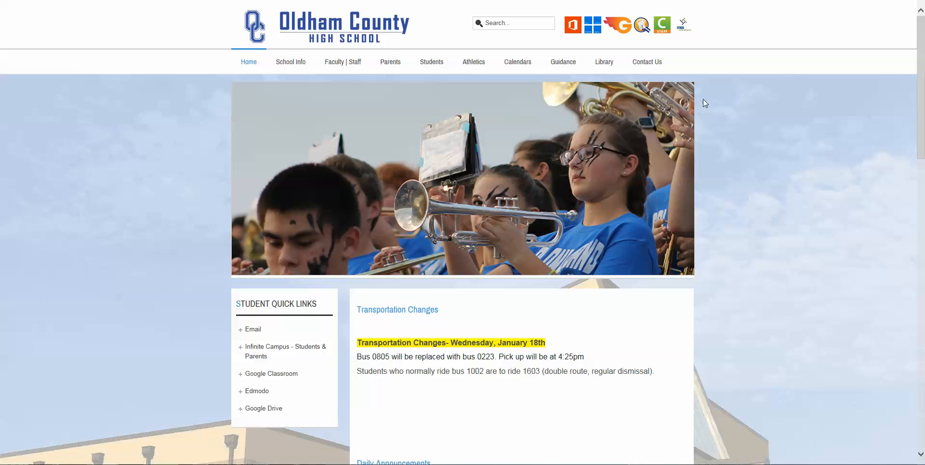
Go to the library's Databases & Resources page and follow the KET encyclomedia logo.
{"action": "mouse_move", "coordinate": [605, 67]}
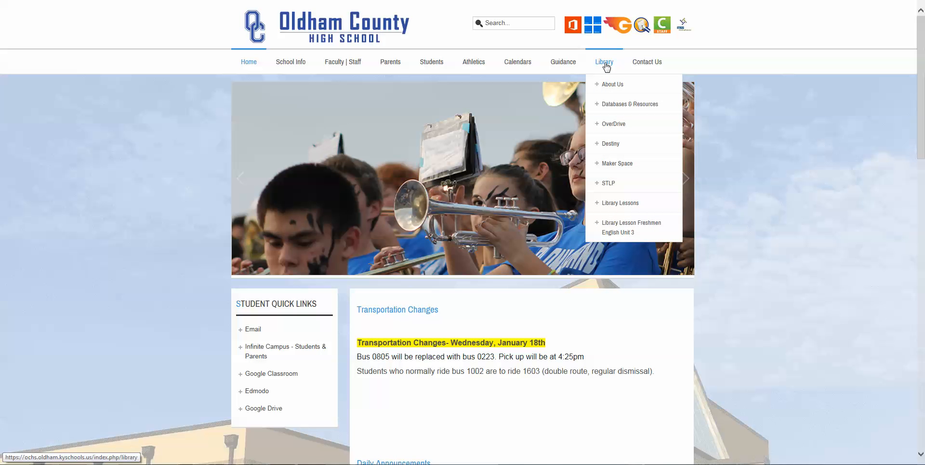
{"action": "left_click", "coordinate": [615, 106]}
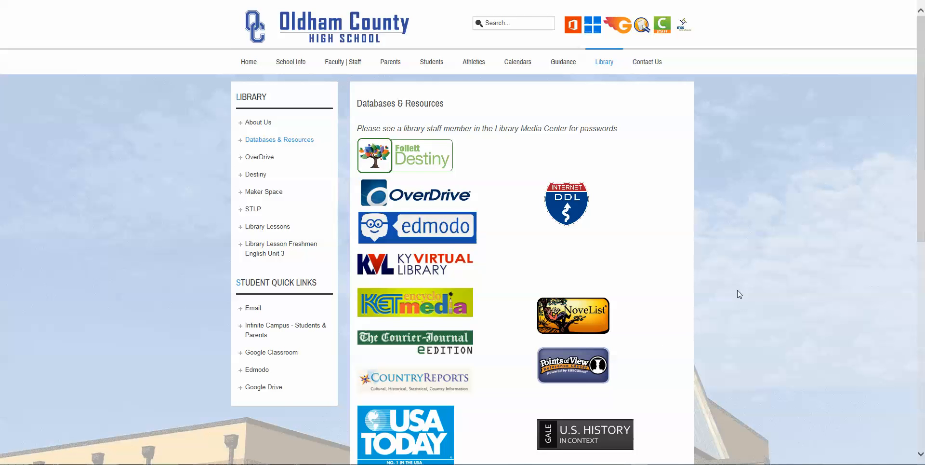
{"action": "scroll", "coordinate": [673, 287], "scroll_direction": "down", "scroll_amount": 6}
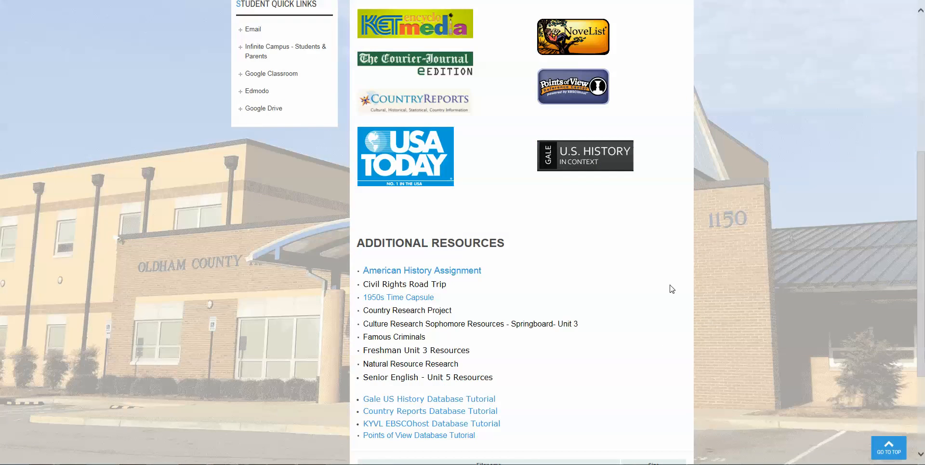
{"action": "scroll", "coordinate": [671, 288], "scroll_direction": "down", "scroll_amount": 2}
{"action": "scroll", "coordinate": [636, 280], "scroll_direction": "up", "scroll_amount": 6}
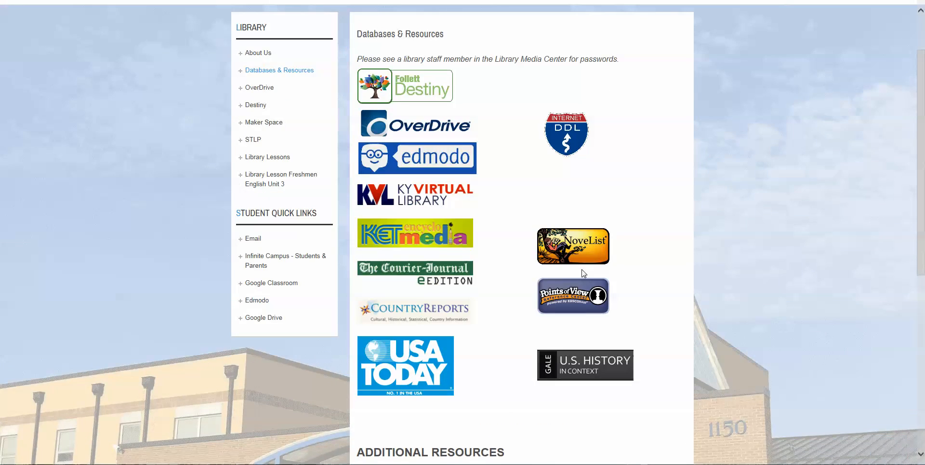
{"action": "left_click", "coordinate": [410, 236]}
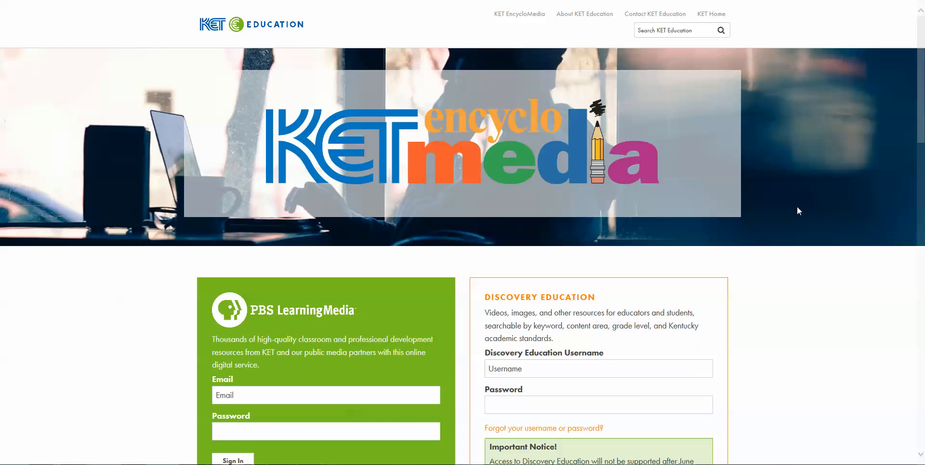
Log in to Discovery Education with the student username and password, declining to save the password.
{"action": "scroll", "coordinate": [771, 236], "scroll_direction": "down", "scroll_amount": 3}
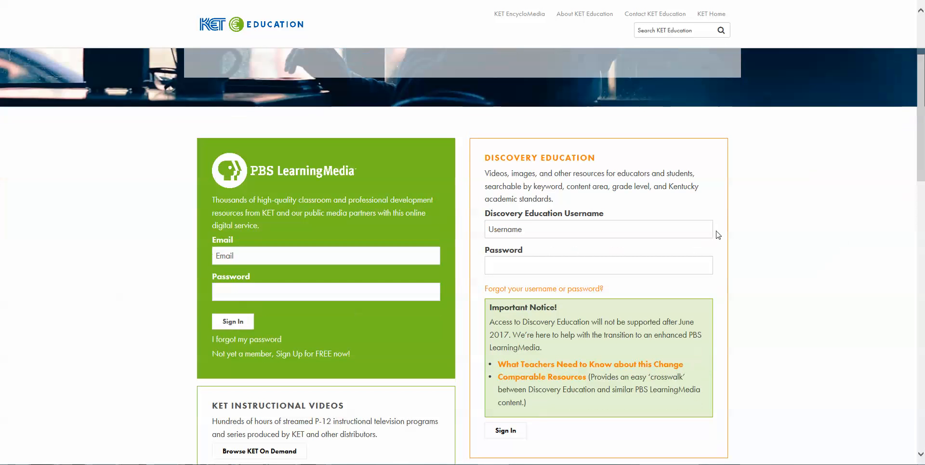
{"action": "left_click", "coordinate": [538, 228]}
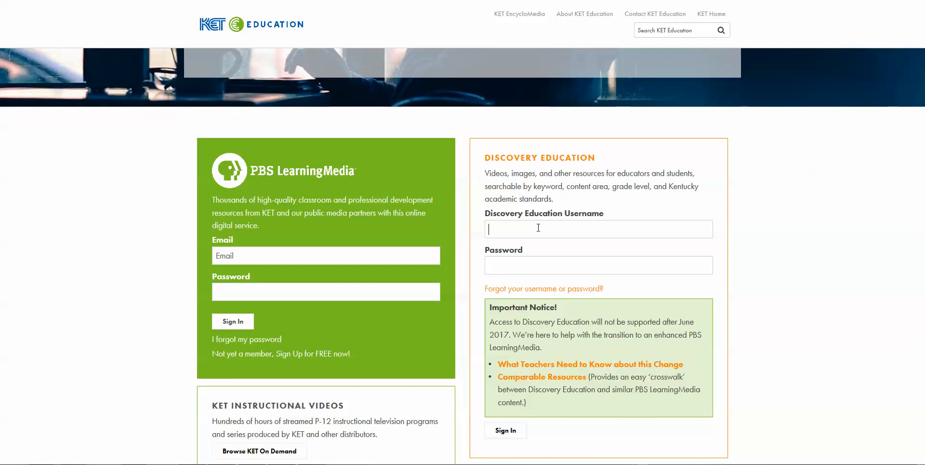
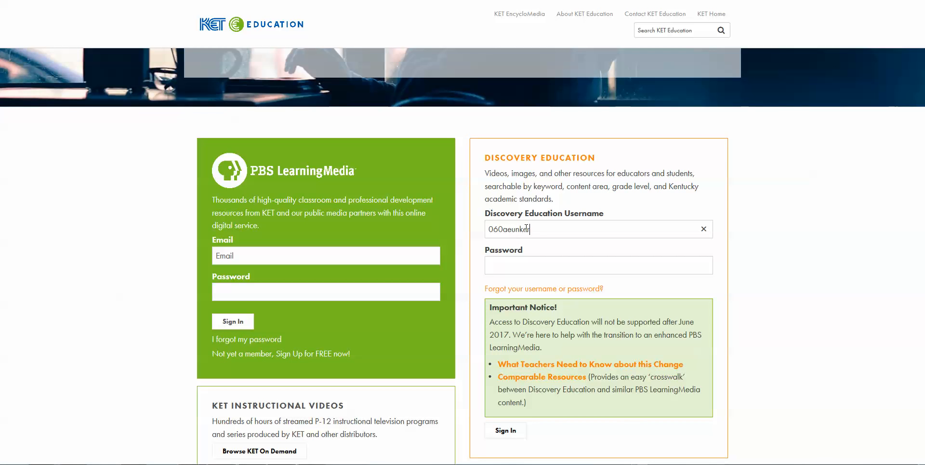
{"action": "left_click", "coordinate": [517, 261]}
{"action": "type", "text": "•••••"}
{"action": "key", "text": "Return"}
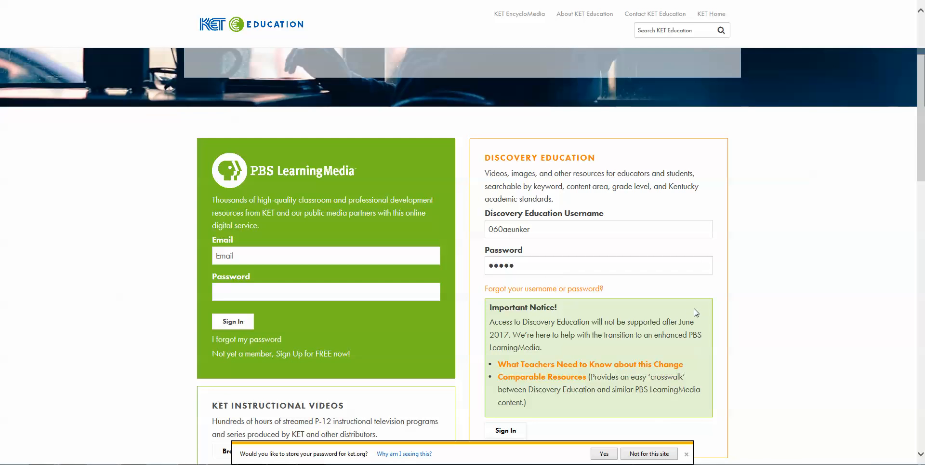
{"action": "left_click", "coordinate": [687, 454]}
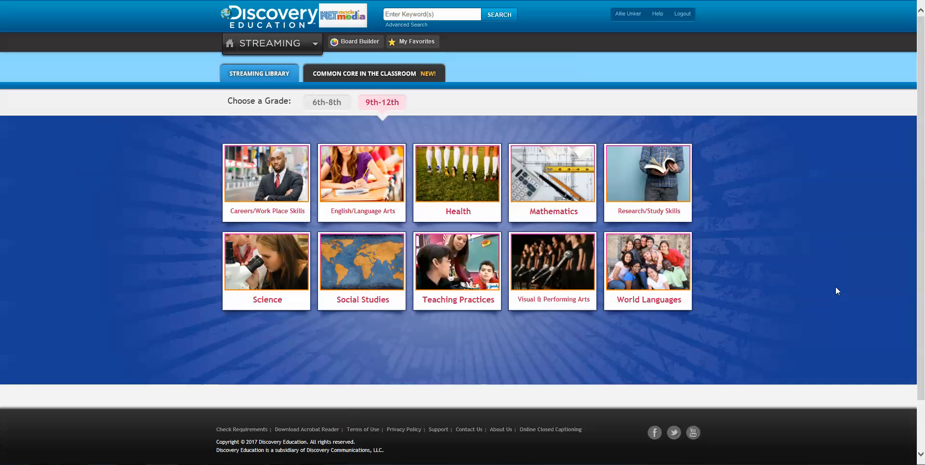
Search for 'whales' and filter the results to View > Image only.
{"action": "left_click", "coordinate": [440, 13]}
{"action": "type", "text": "whales"}
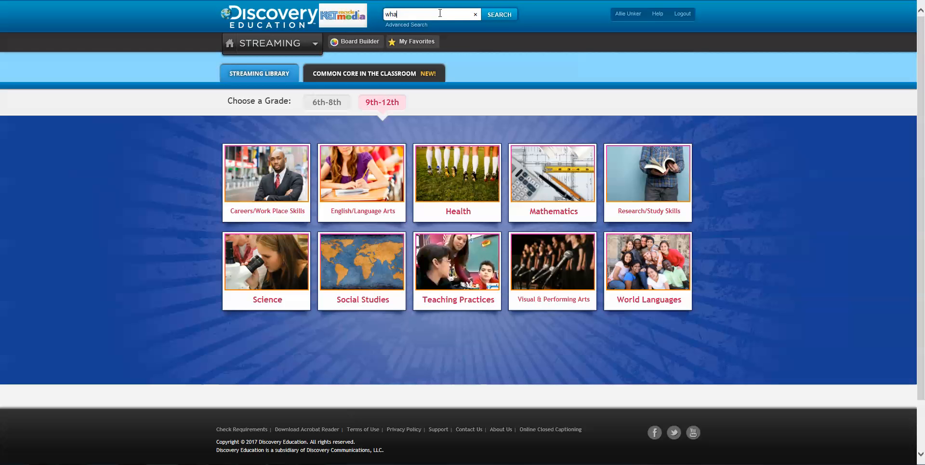
{"action": "key", "text": "Return"}
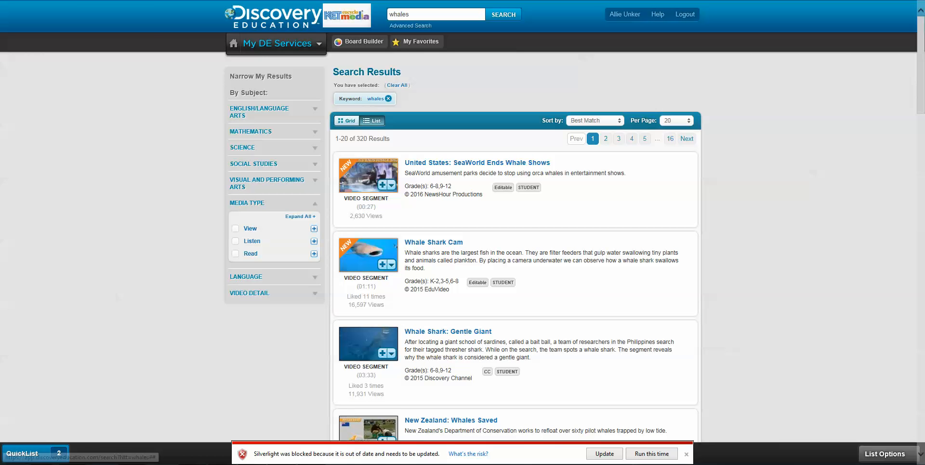
{"action": "left_click", "coordinate": [687, 454]}
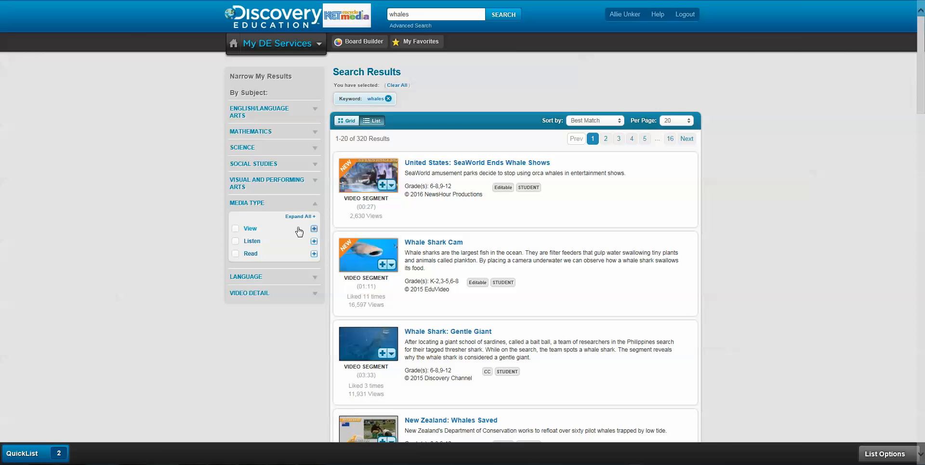
{"action": "left_click", "coordinate": [313, 229]}
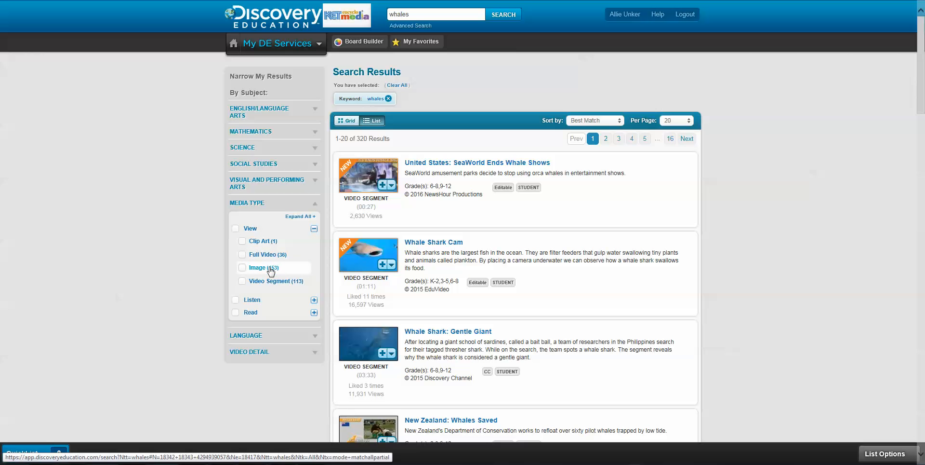
{"action": "left_click", "coordinate": [243, 268]}
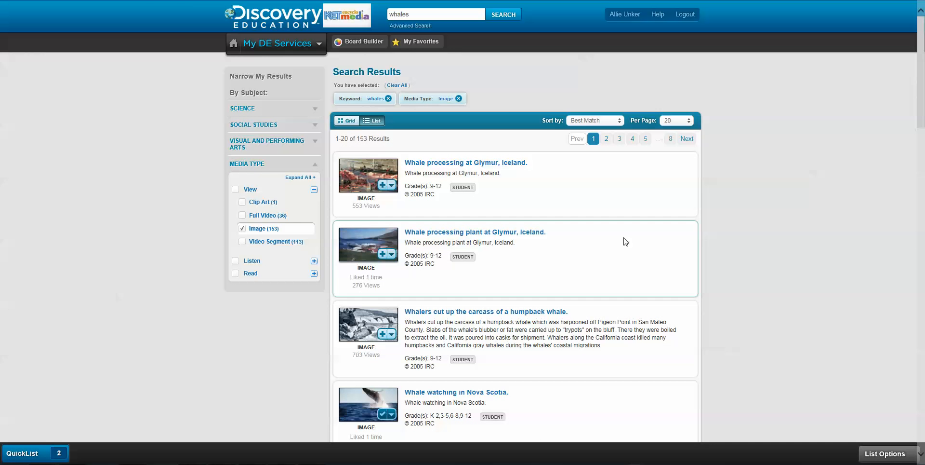
Open the 'Whale watching in Nova Scotia.' image and select its MLA citation under Details.
{"action": "scroll", "coordinate": [797, 257], "scroll_direction": "down", "scroll_amount": 12}
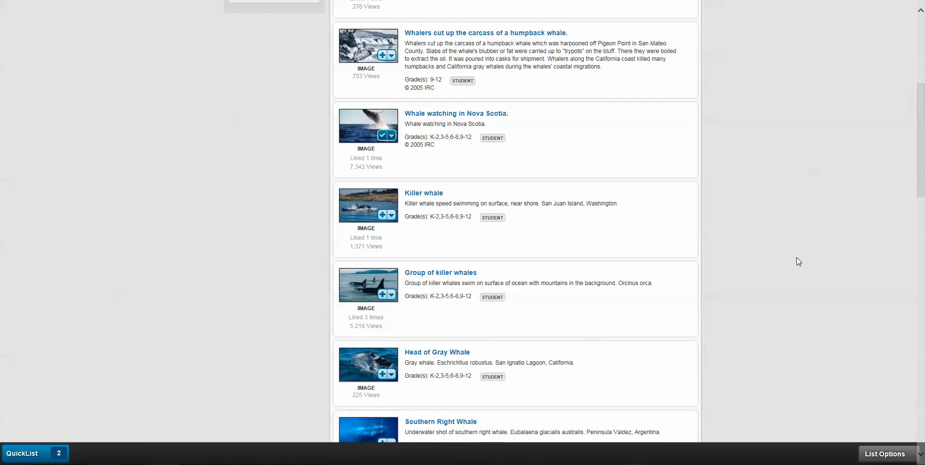
{"action": "scroll", "coordinate": [796, 257], "scroll_direction": "up", "scroll_amount": 8}
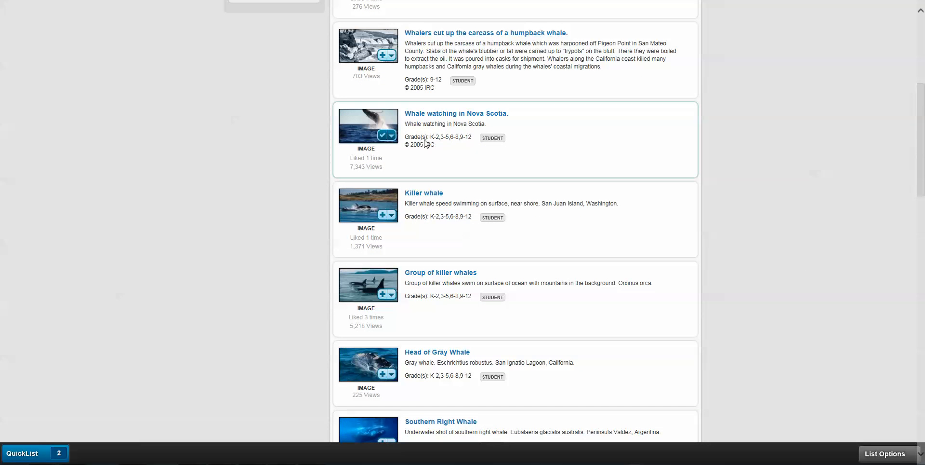
{"action": "left_click", "coordinate": [427, 114]}
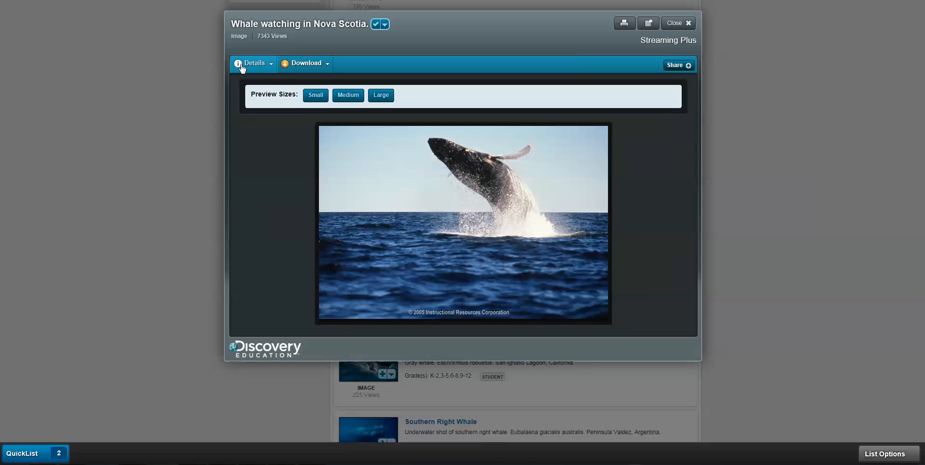
{"action": "left_click", "coordinate": [272, 67]}
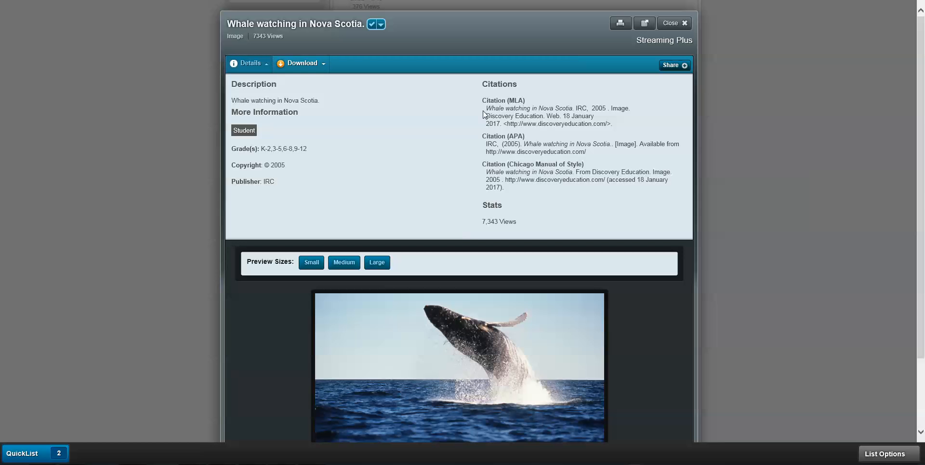
{"action": "left_click_drag", "start_coordinate": [486, 112], "coordinate": [608, 125]}
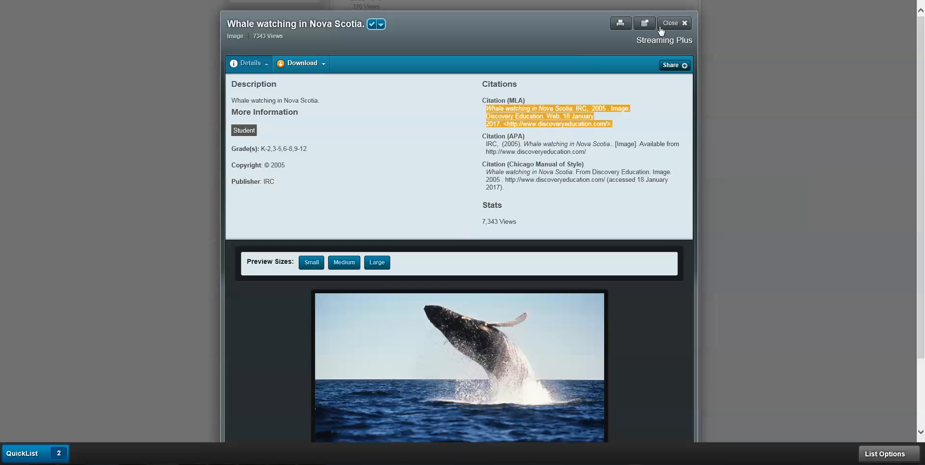
{"action": "left_click", "coordinate": [256, 63]}
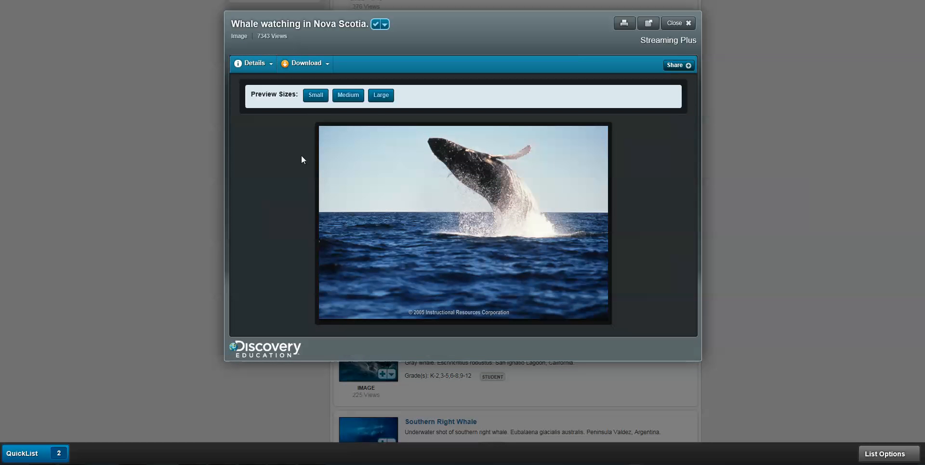
Check the image's Download and Google Classroom share options, then close the viewer.
{"action": "left_click", "coordinate": [326, 65]}
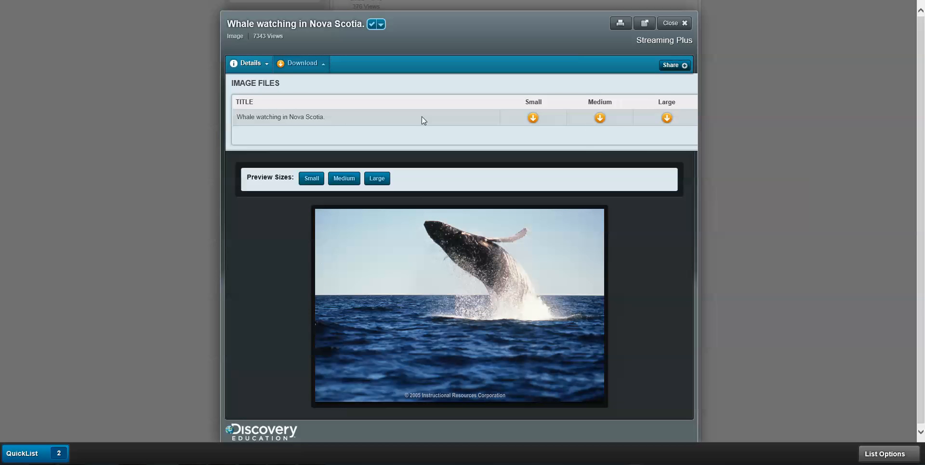
{"action": "left_click", "coordinate": [680, 66]}
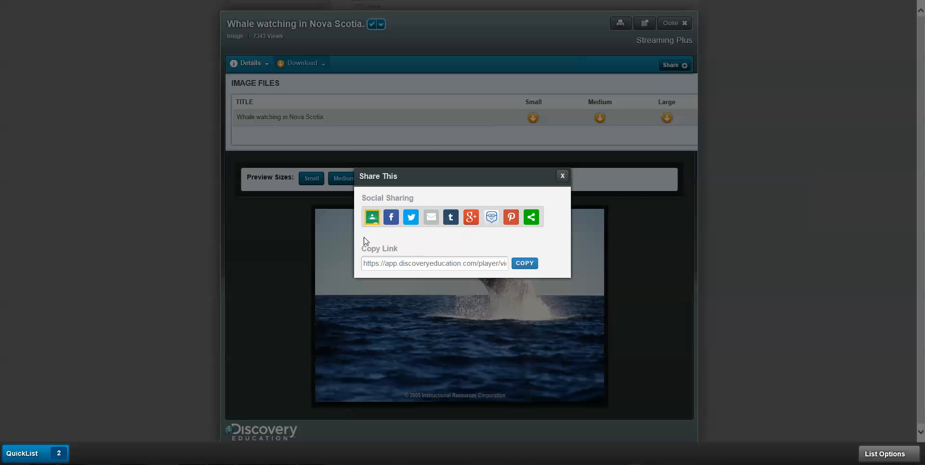
{"action": "left_click", "coordinate": [374, 221]}
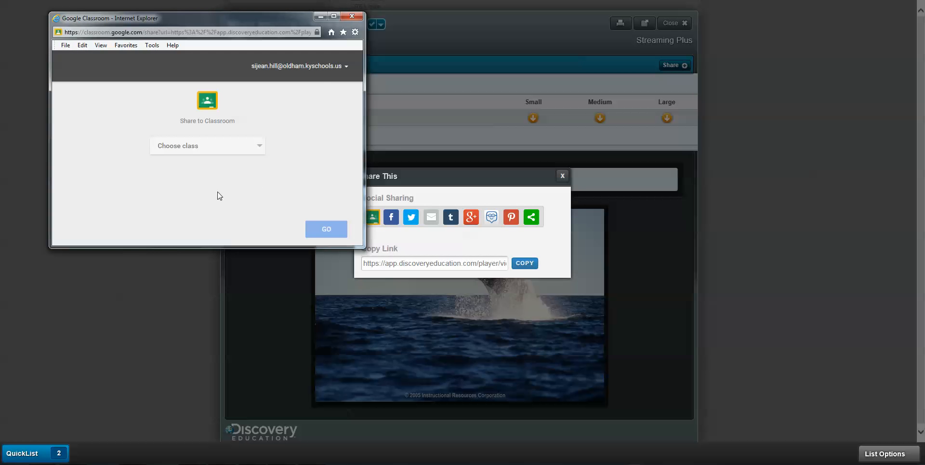
{"action": "left_click", "coordinate": [352, 19]}
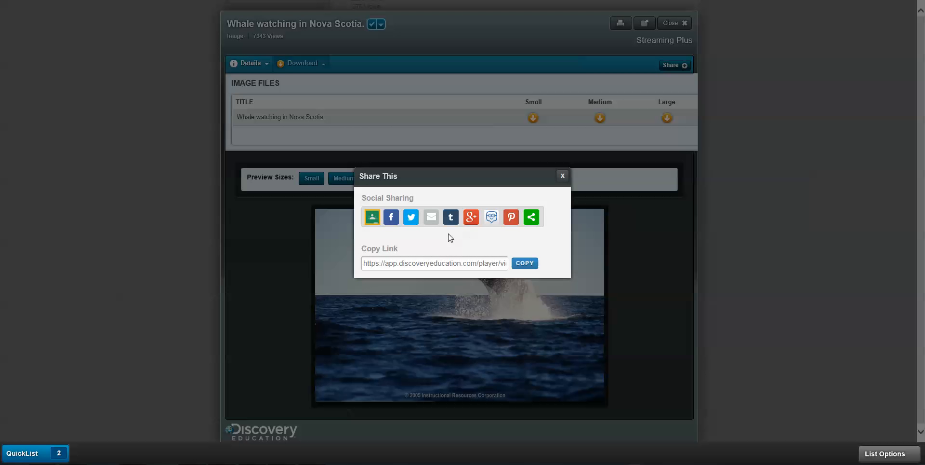
{"action": "left_click", "coordinate": [562, 175]}
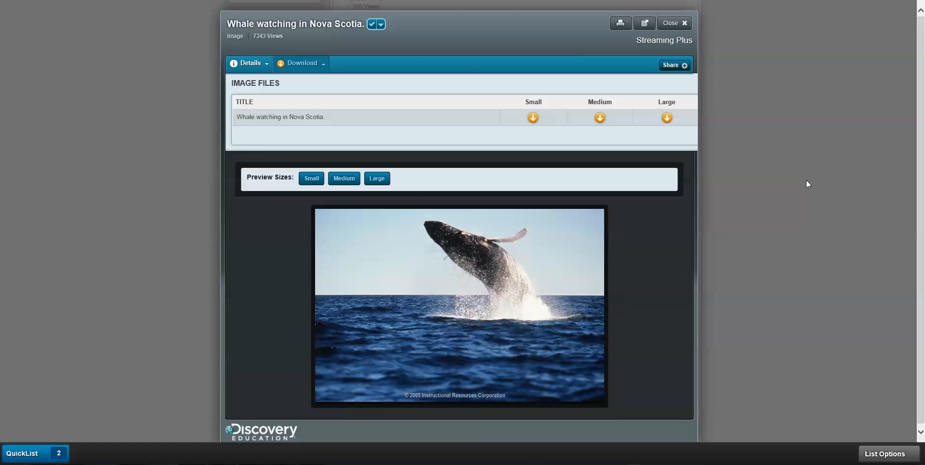
{"action": "left_click", "coordinate": [675, 23]}
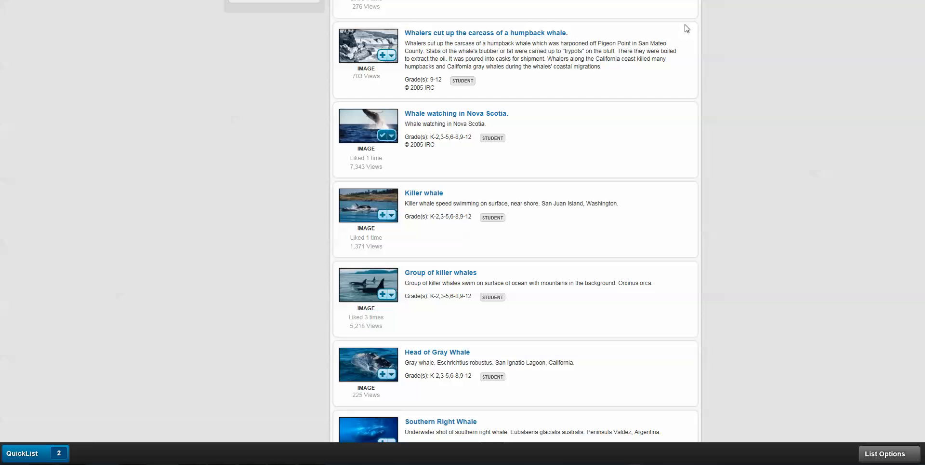
Replace the Image filter with Listen > Sound Effect and open the humpback whale clip.
{"action": "scroll", "coordinate": [754, 255], "scroll_direction": "up", "scroll_amount": 6}
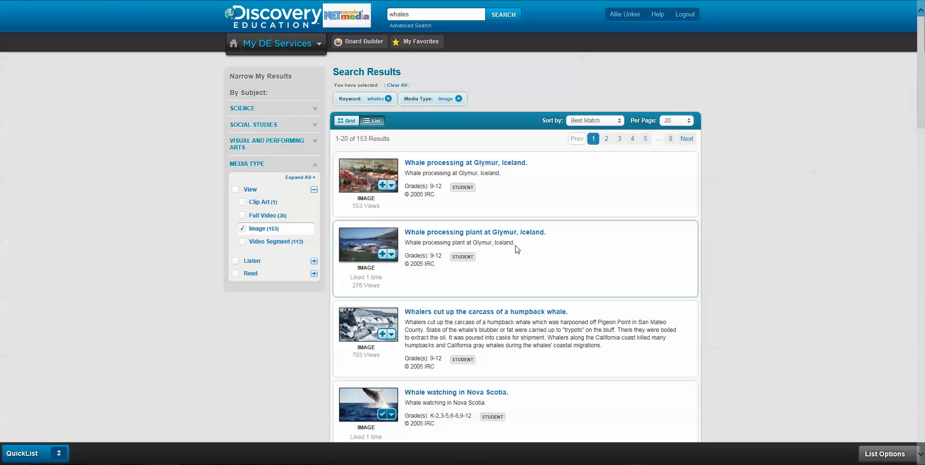
{"action": "left_click", "coordinate": [243, 229]}
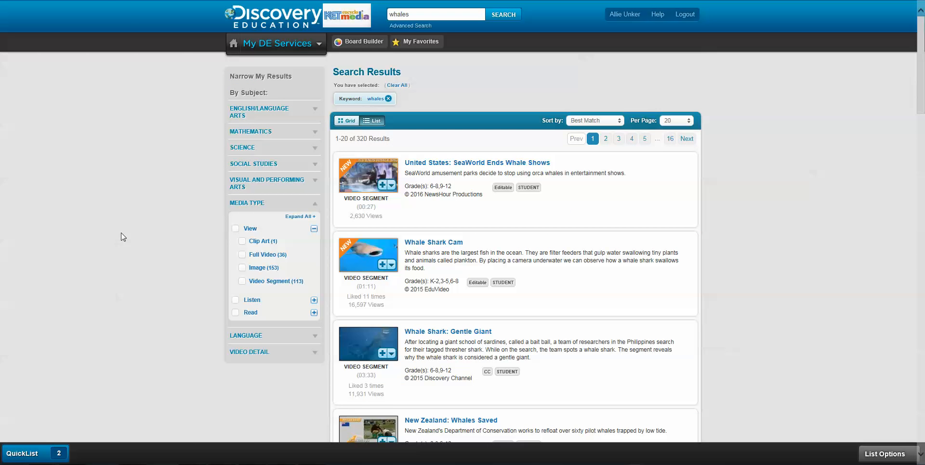
{"action": "left_click", "coordinate": [314, 300]}
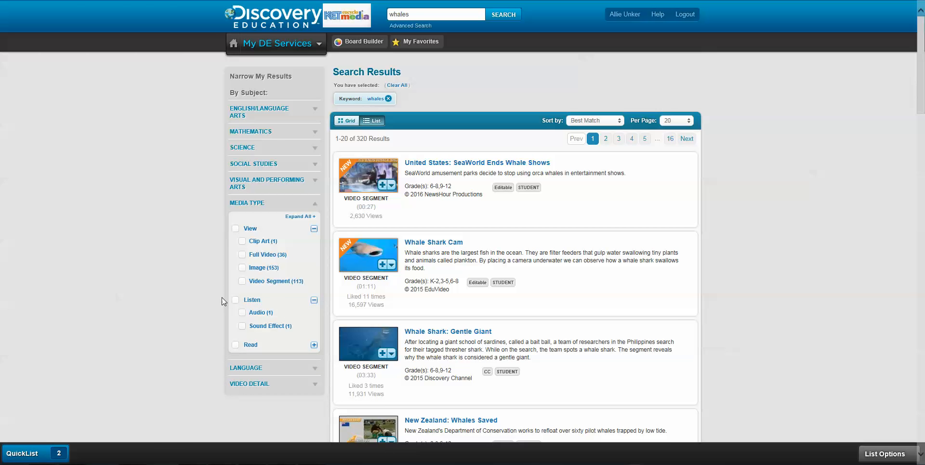
{"action": "left_click", "coordinate": [243, 327]}
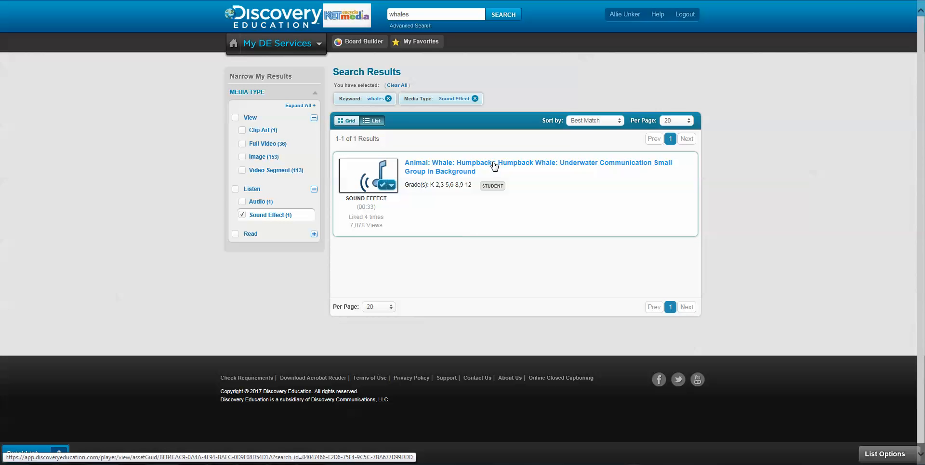
{"action": "left_click", "coordinate": [547, 166]}
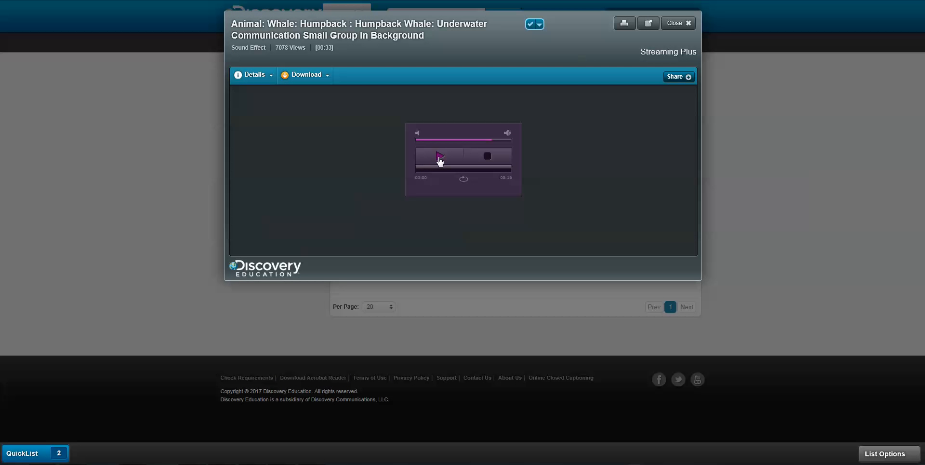
Play and pause the humpback whale clip, view its citations, then close the preview.
{"action": "left_click", "coordinate": [440, 157]}
{"action": "left_click", "coordinate": [440, 157]}
{"action": "left_click", "coordinate": [269, 76]}
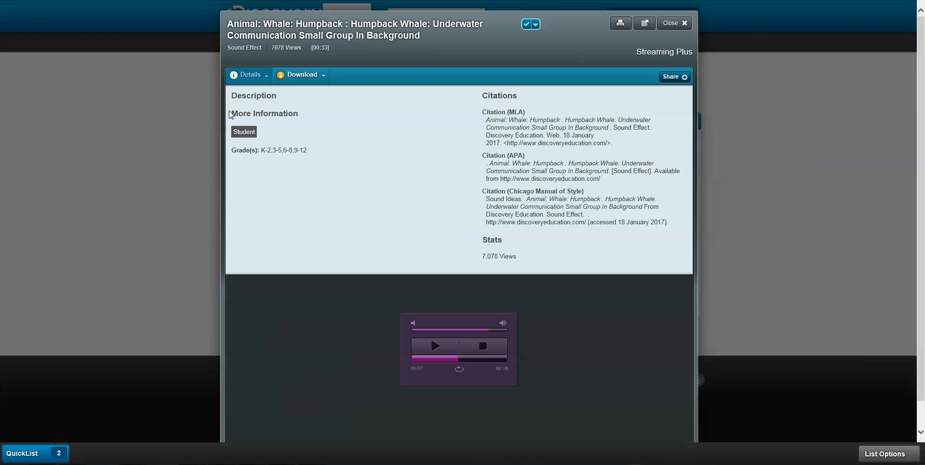
{"action": "left_click", "coordinate": [684, 27]}
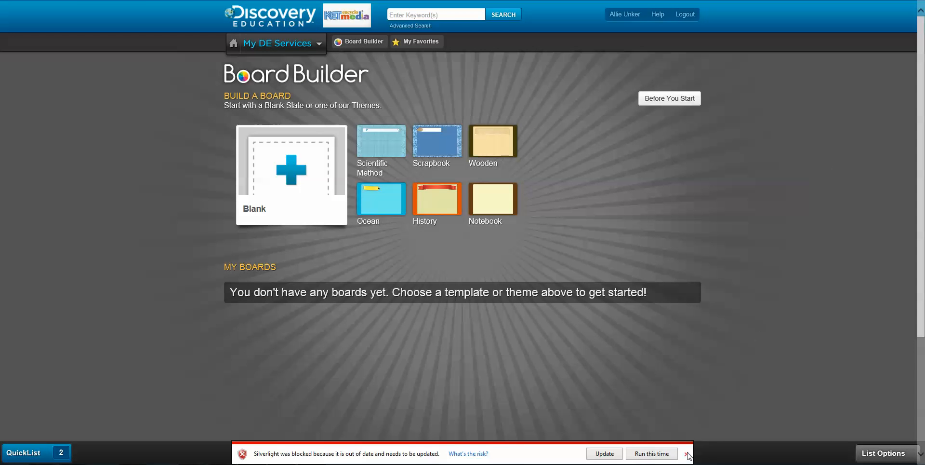
Start an Ocean-theme board titled 'Whales' and save it to My Favorites.
{"action": "left_click", "coordinate": [687, 454]}
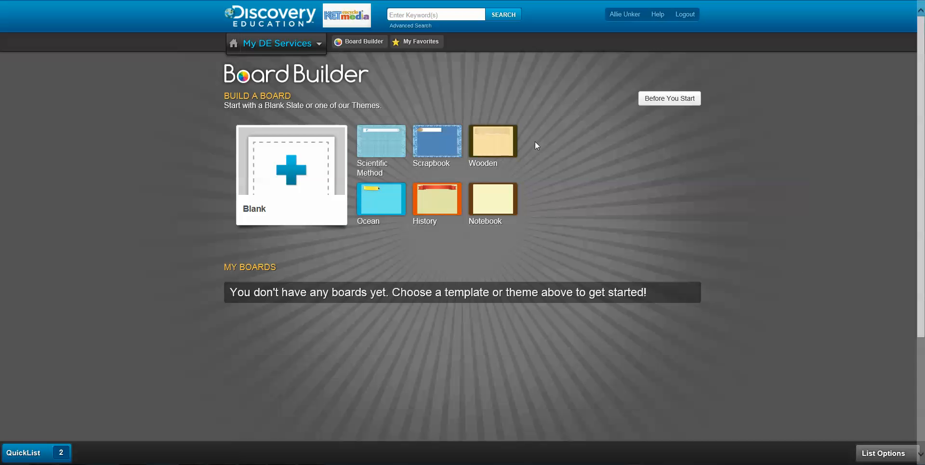
{"action": "left_click", "coordinate": [381, 211]}
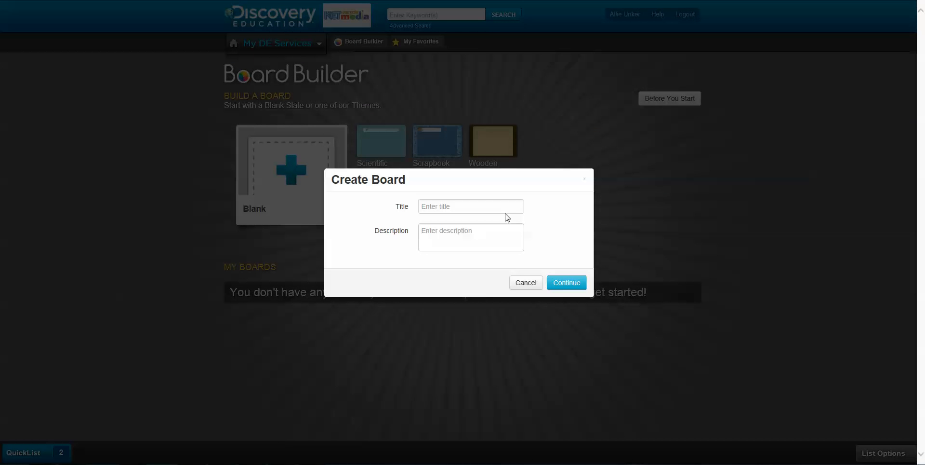
{"action": "left_click", "coordinate": [453, 206]}
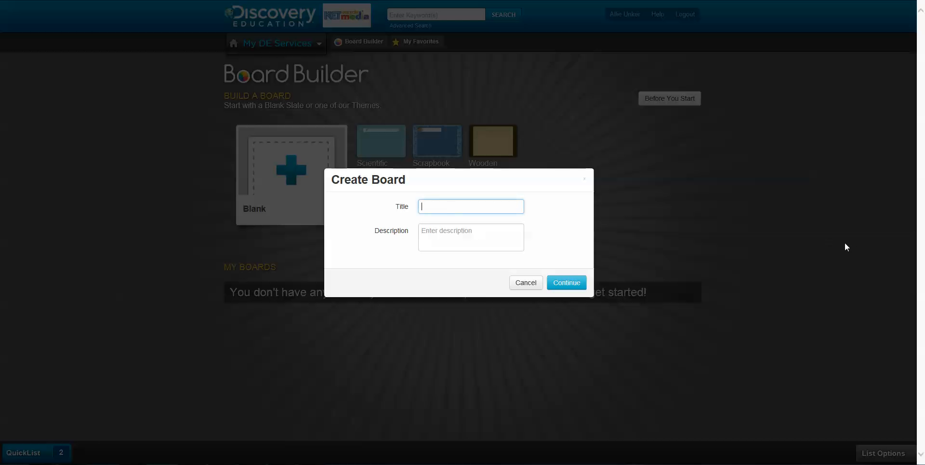
{"action": "type", "text": "Whales"}
{"action": "left_click", "coordinate": [568, 284]}
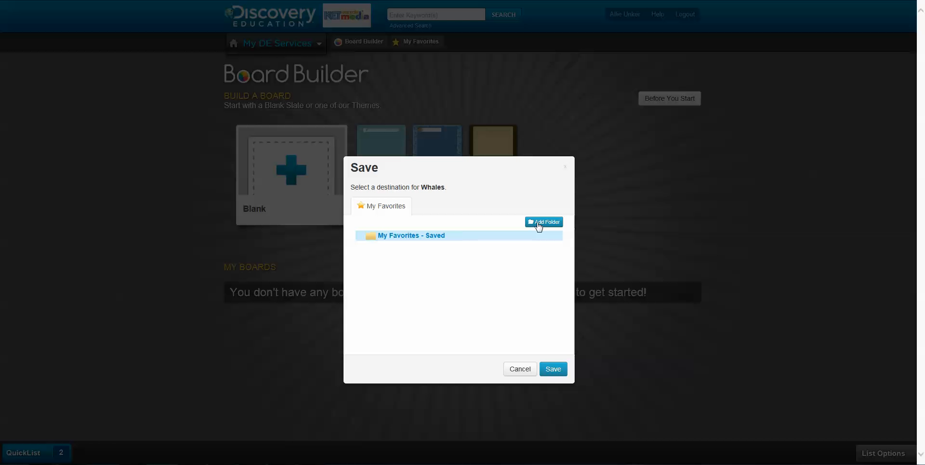
{"action": "left_click", "coordinate": [552, 369]}
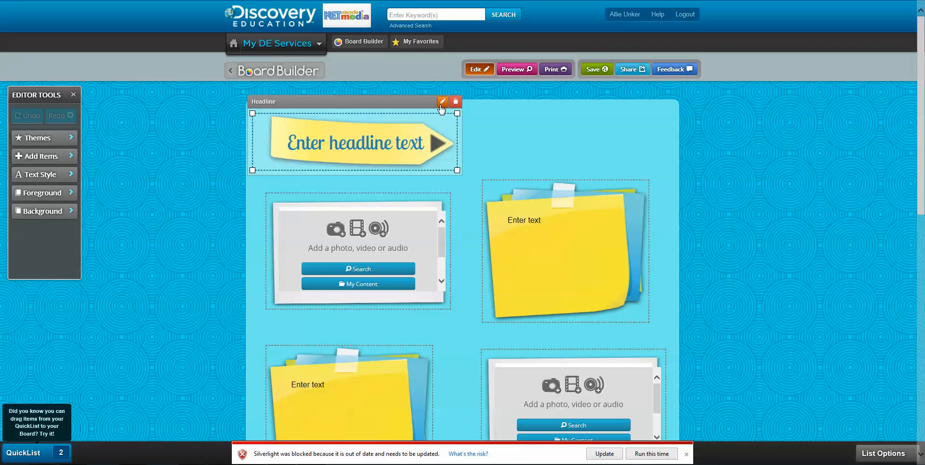
Replace the board's placeholder headline with 'Whales'.
{"action": "left_click", "coordinate": [442, 102]}
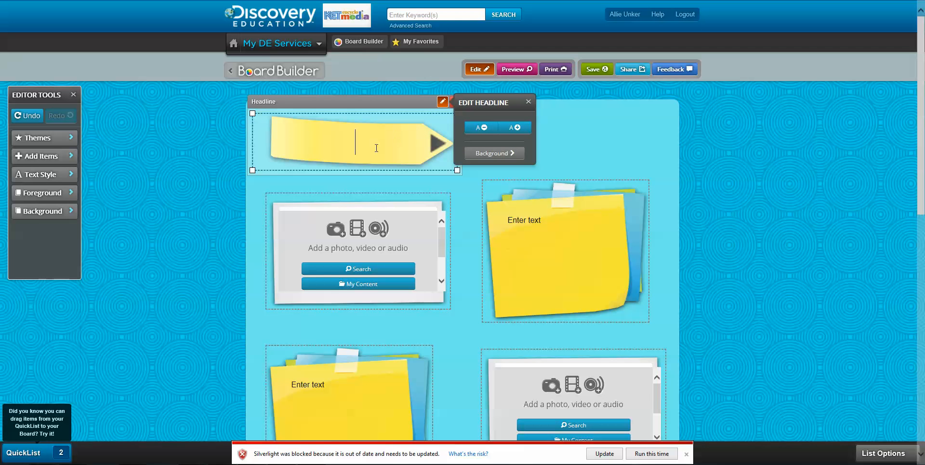
{"action": "type", "text": "Whales"}
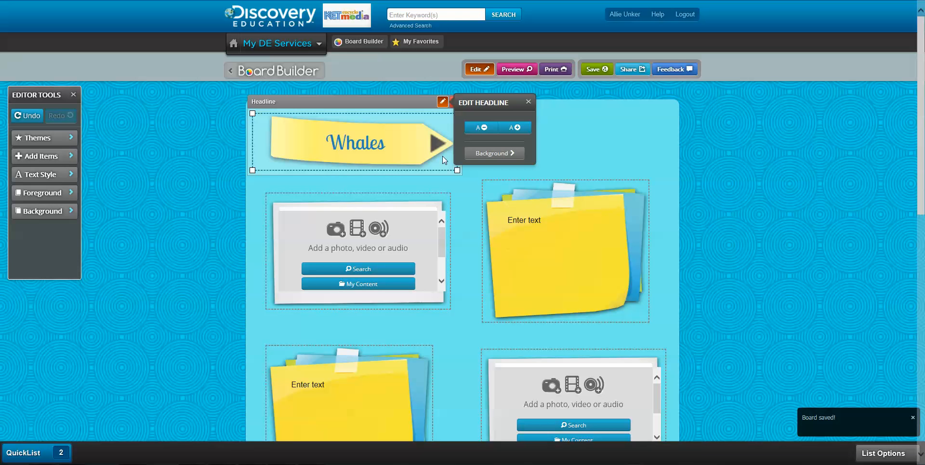
{"action": "left_click", "coordinate": [529, 103]}
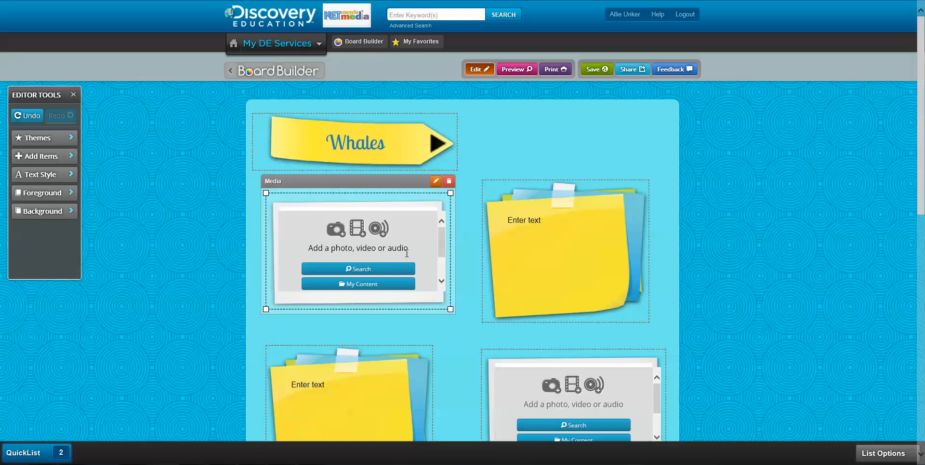
Search 'whales' images and add 'Whale watching in Nova Scotia.' to the first media box.
{"action": "left_click", "coordinate": [365, 271]}
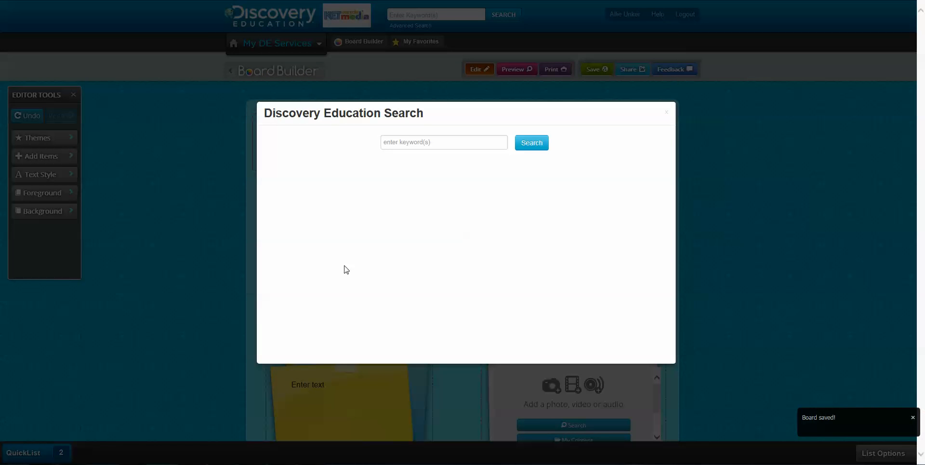
{"action": "left_click", "coordinate": [403, 141]}
{"action": "type", "text": "whales"}
{"action": "key", "text": "Return"}
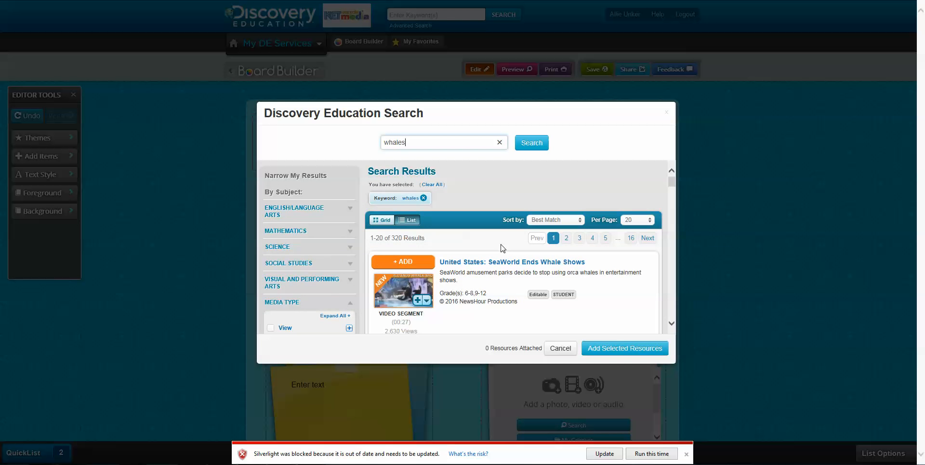
{"action": "scroll", "coordinate": [345, 303], "scroll_direction": "down", "scroll_amount": 2}
{"action": "left_click", "coordinate": [349, 250]}
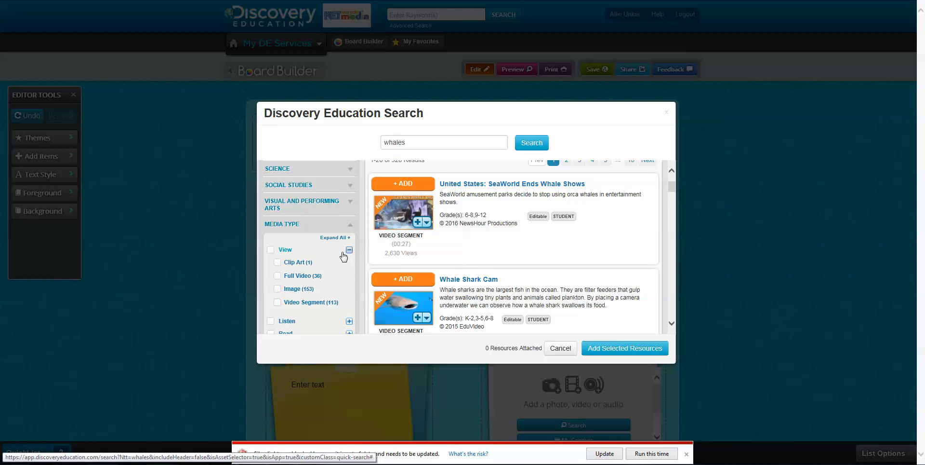
{"action": "left_click", "coordinate": [278, 289]}
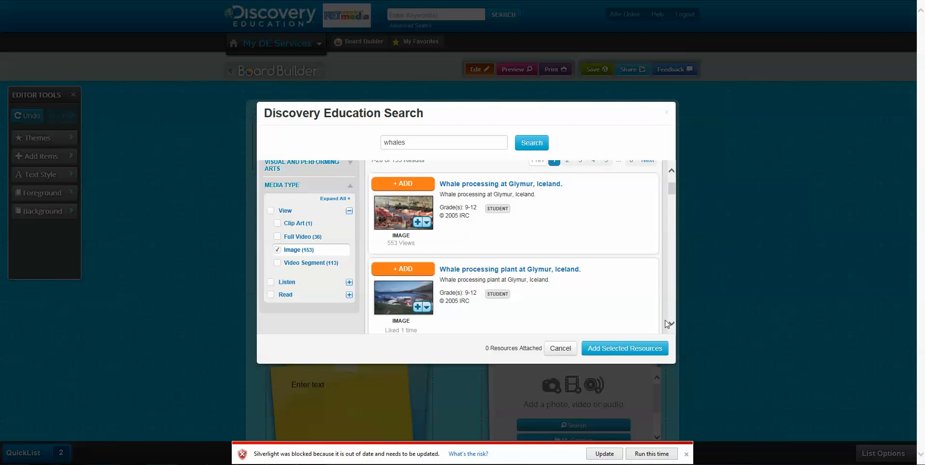
{"action": "scroll", "coordinate": [672, 322], "scroll_direction": "down", "scroll_amount": 3}
{"action": "scroll", "coordinate": [672, 323], "scroll_direction": "down", "scroll_amount": 5}
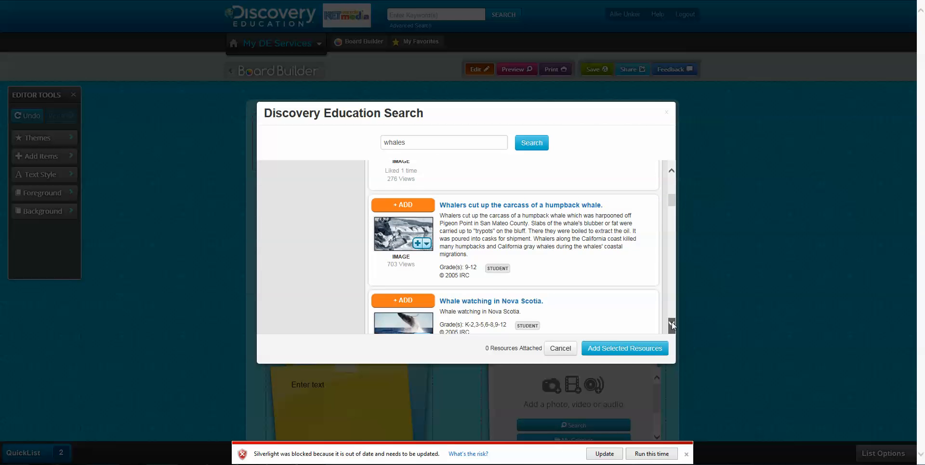
{"action": "left_click", "coordinate": [405, 244]}
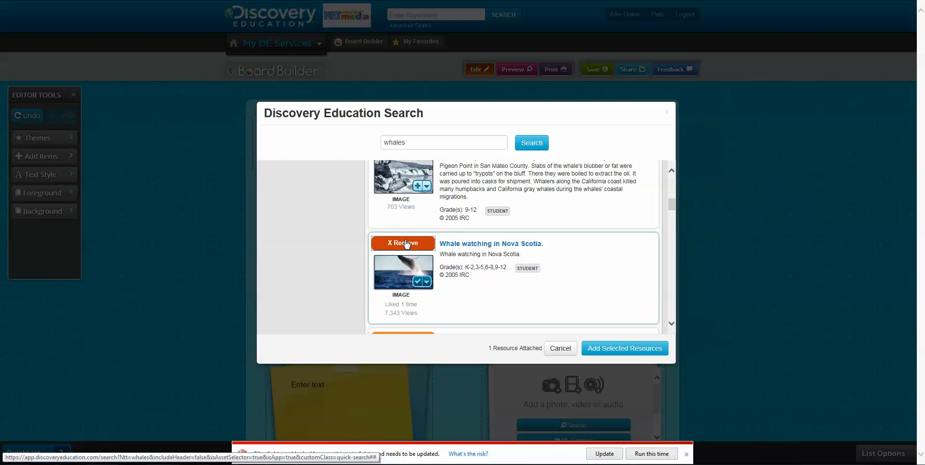
{"action": "left_click", "coordinate": [614, 349]}
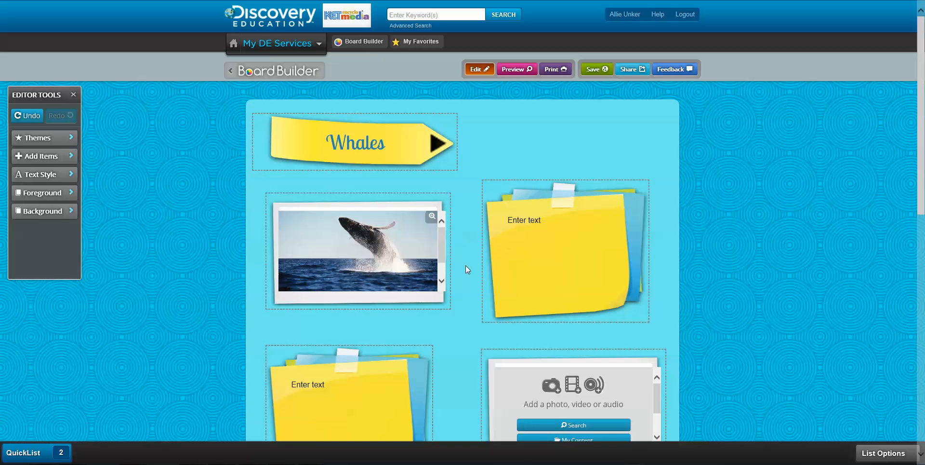
Copy the whale photo's MLA citation from its Details, then close the photo preview.
{"action": "left_click", "coordinate": [357, 255]}
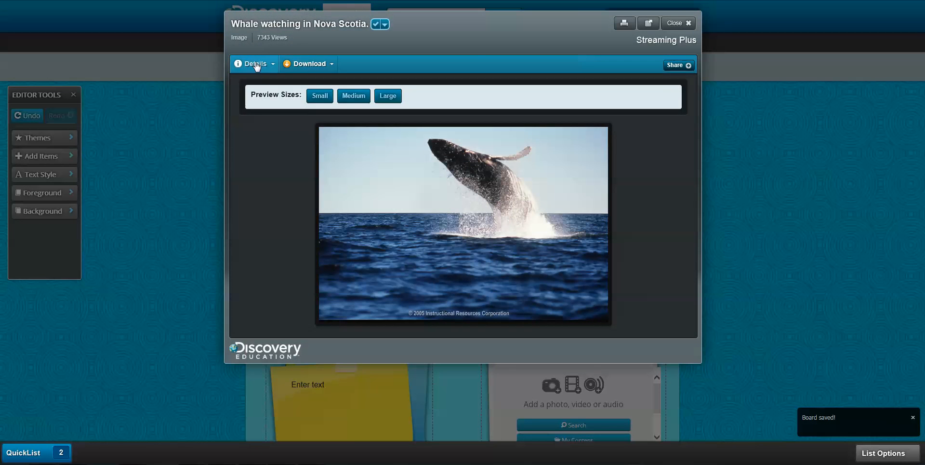
{"action": "left_click", "coordinate": [254, 64]}
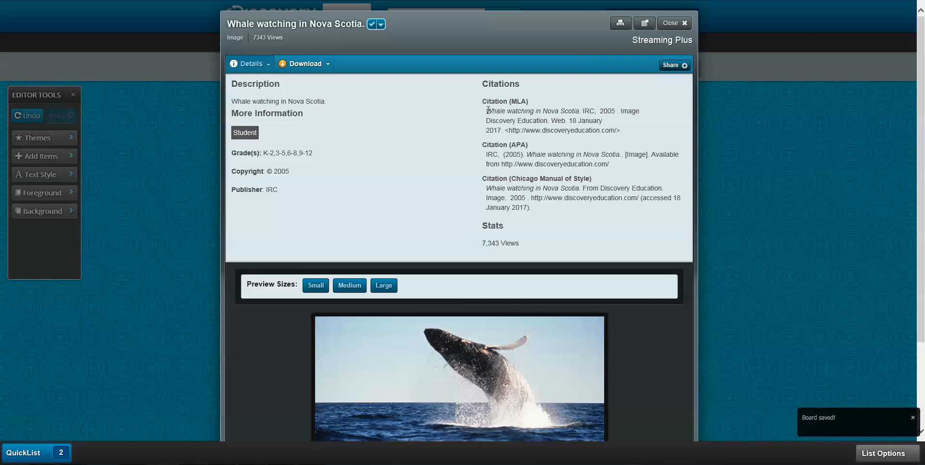
{"action": "left_click_drag", "start_coordinate": [488, 110], "coordinate": [629, 134]}
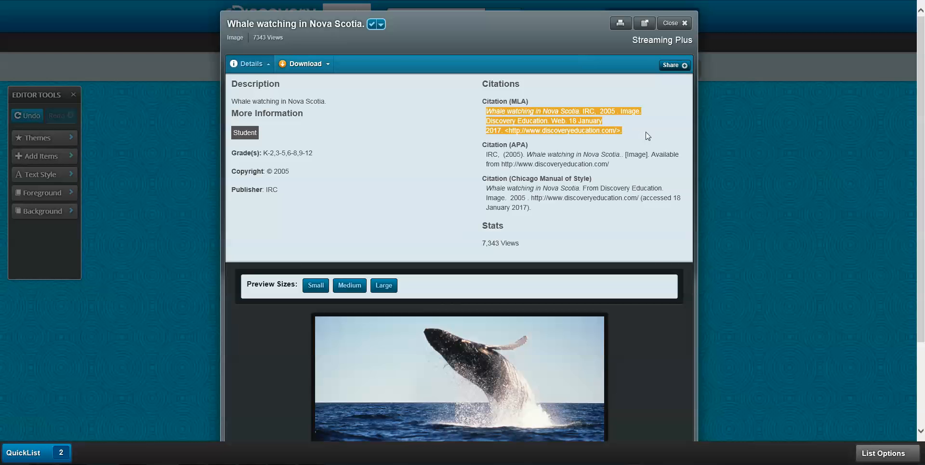
{"action": "right_click", "coordinate": [533, 109]}
{"action": "left_click", "coordinate": [549, 126]}
{"action": "left_click", "coordinate": [675, 22]}
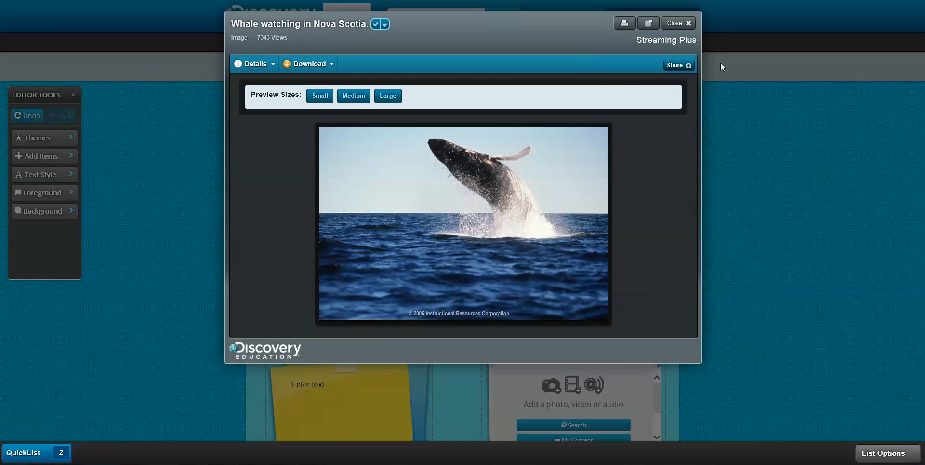
{"action": "left_click", "coordinate": [674, 23]}
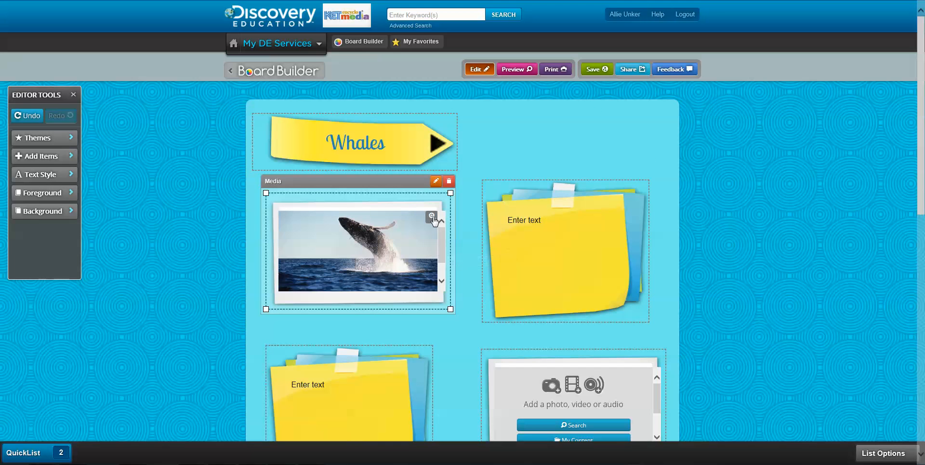
Add a caption to the whale photo and replace its placeholder text with the copied MLA citation.
{"action": "left_click", "coordinate": [436, 182]}
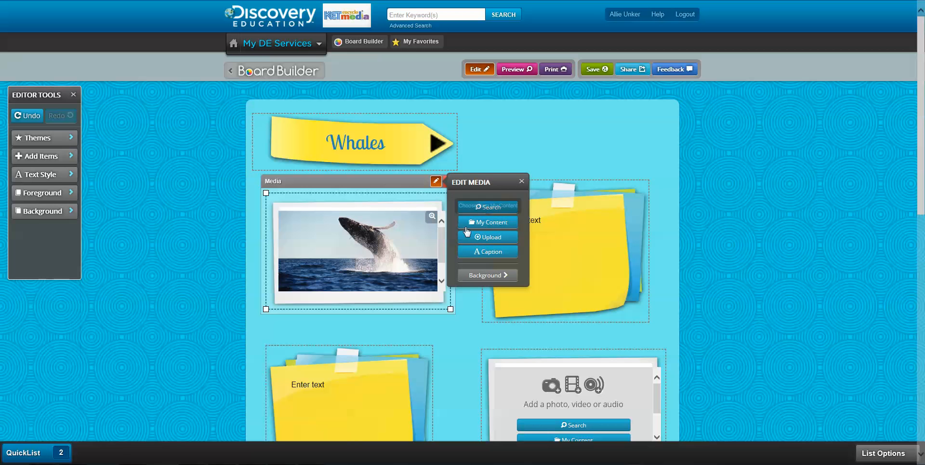
{"action": "left_click", "coordinate": [488, 255]}
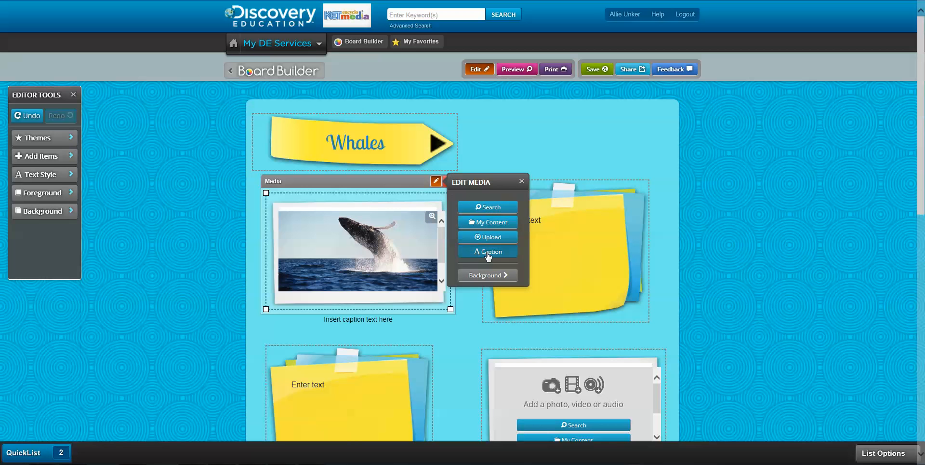
{"action": "left_click", "coordinate": [370, 322]}
{"action": "left_click_drag", "start_coordinate": [393, 319], "coordinate": [327, 321]}
{"action": "right_click", "coordinate": [339, 322]}
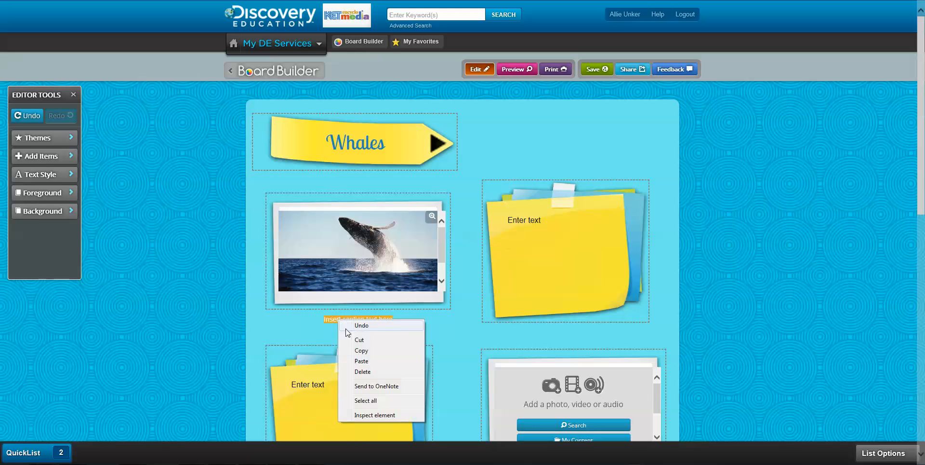
{"action": "left_click", "coordinate": [366, 362]}
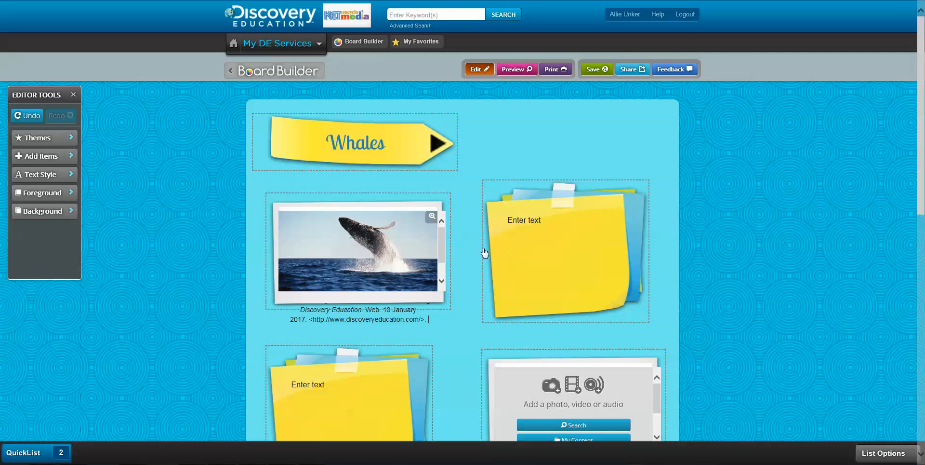
{"action": "left_click", "coordinate": [514, 227]}
Write in the right sticky note that the photo to the left shows a humpback whale off Nova Scotia.
{"action": "left_click", "coordinate": [513, 222]}
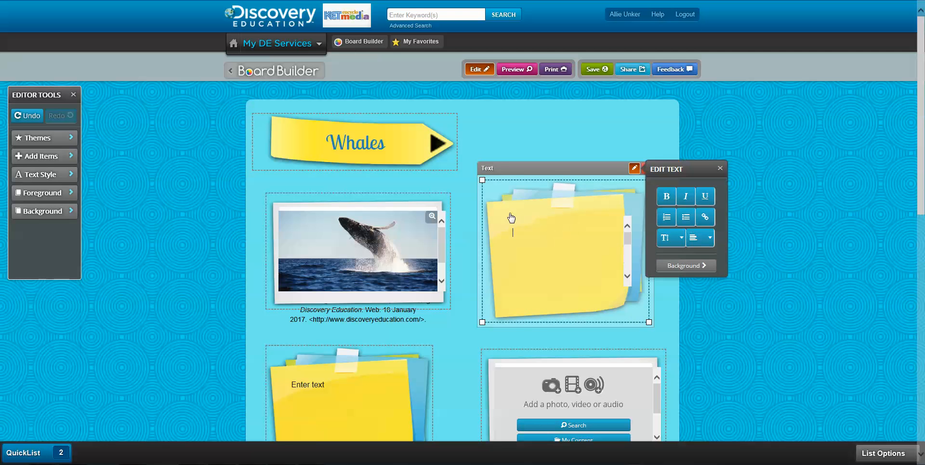
{"action": "type", "text": "To"}
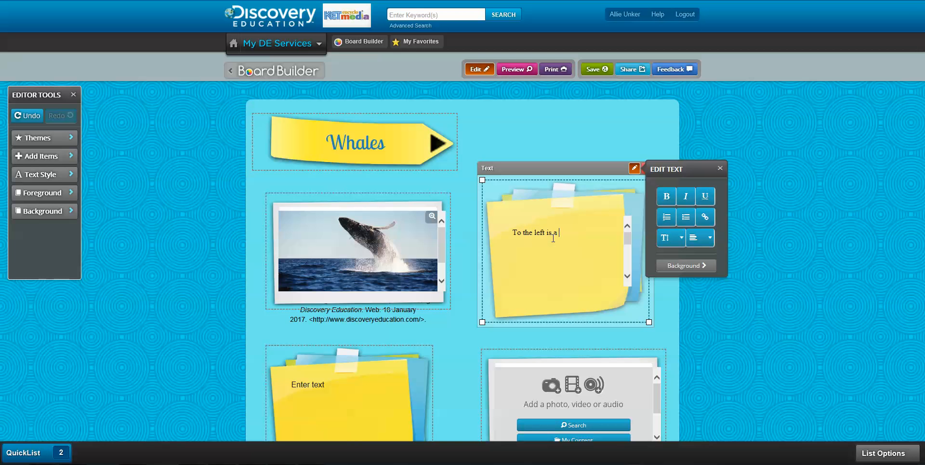
{"action": "type", "text": "the left is a photo of "}
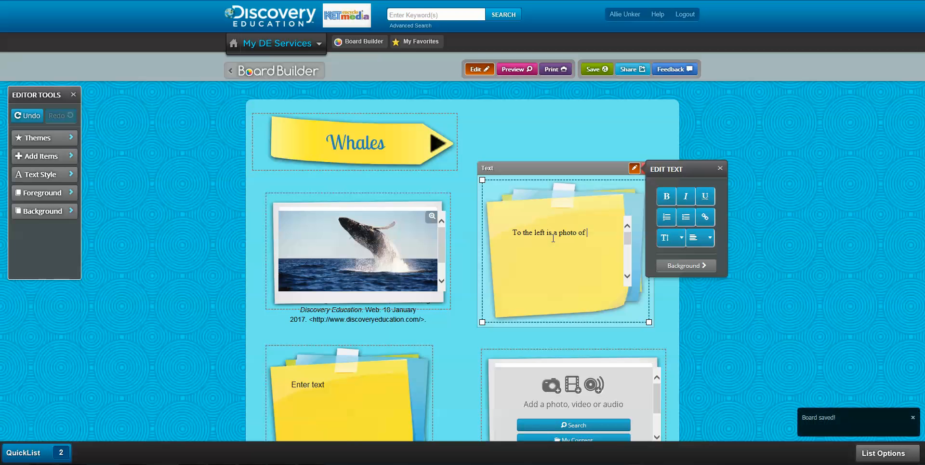
{"action": "type", "text": "a humpback"}
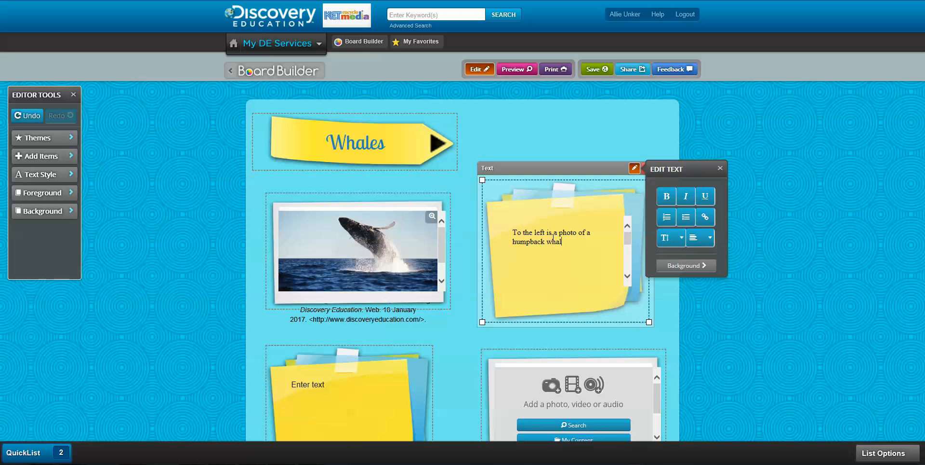
{"action": "type", "text": " whale off of the coast"}
{"action": "type", "text": "of NovaScoctia"}
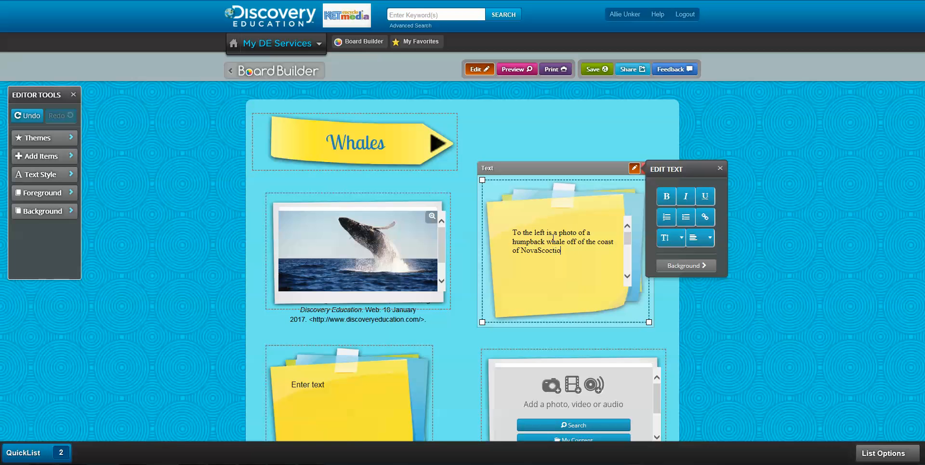
Fix the note text: split 'NovaScoctia', add a final period, and correct 'Scoctia' to 'Scotia'.
{"action": "left_click", "coordinate": [539, 250]}
{"action": "left_click", "coordinate": [571, 255]}
{"action": "type", "text": "."}
{"action": "right_click", "coordinate": [551, 252]}
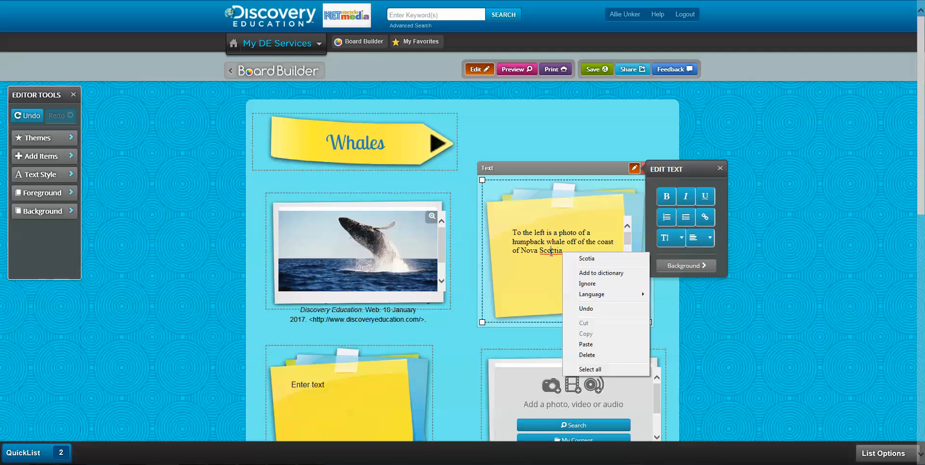
{"action": "left_click", "coordinate": [591, 259]}
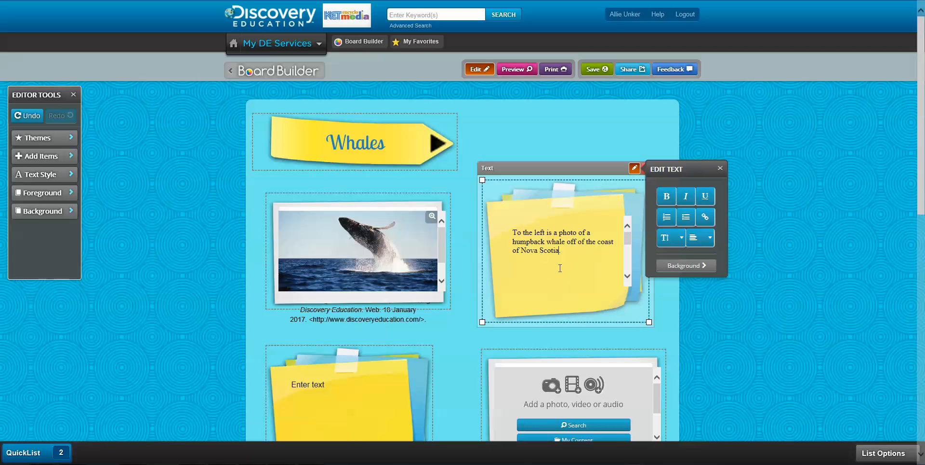
{"action": "left_click", "coordinate": [720, 168]}
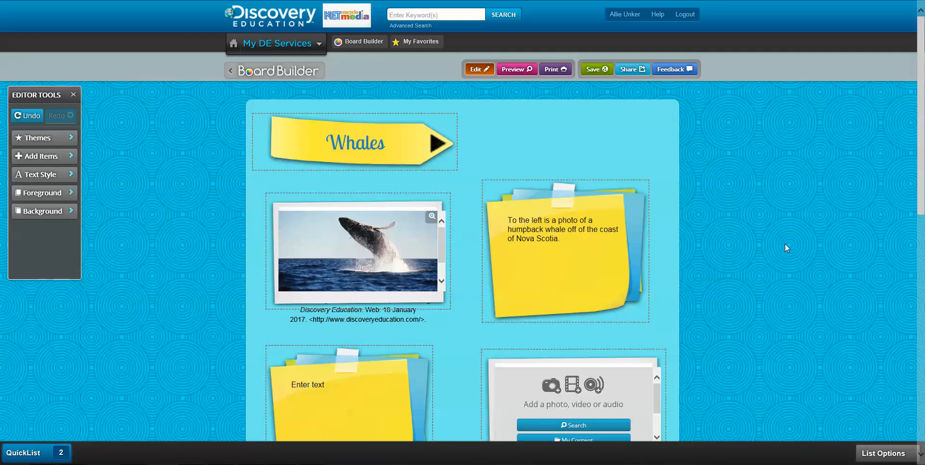
Search Discovery Education media for 'whale' from the empty media box.
{"action": "scroll", "coordinate": [783, 241], "scroll_direction": "down", "scroll_amount": 9}
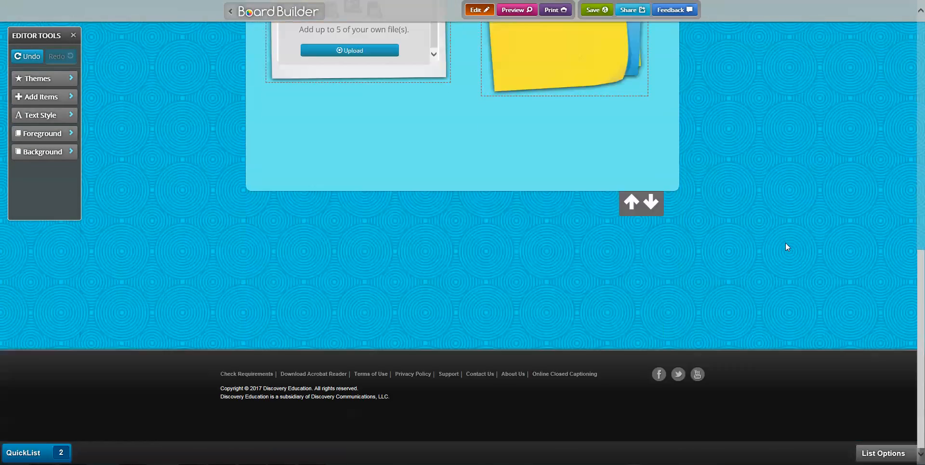
{"action": "scroll", "coordinate": [785, 242], "scroll_direction": "up", "scroll_amount": 7}
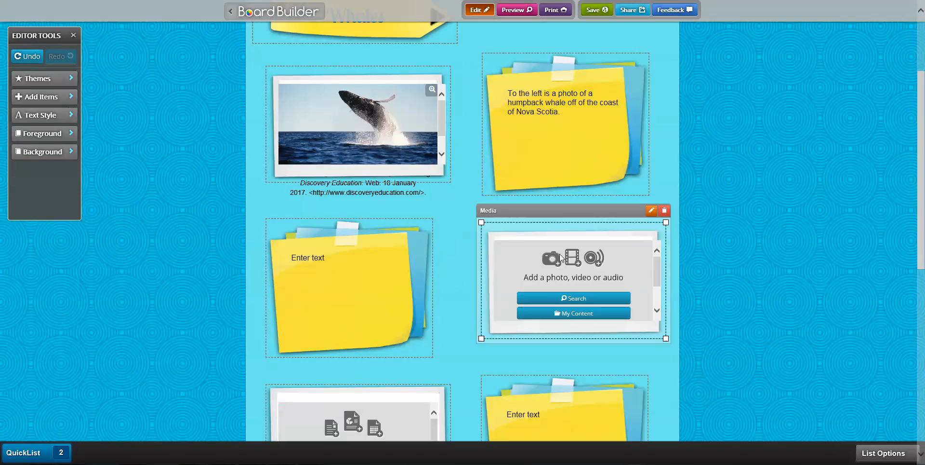
{"action": "left_click", "coordinate": [577, 300]}
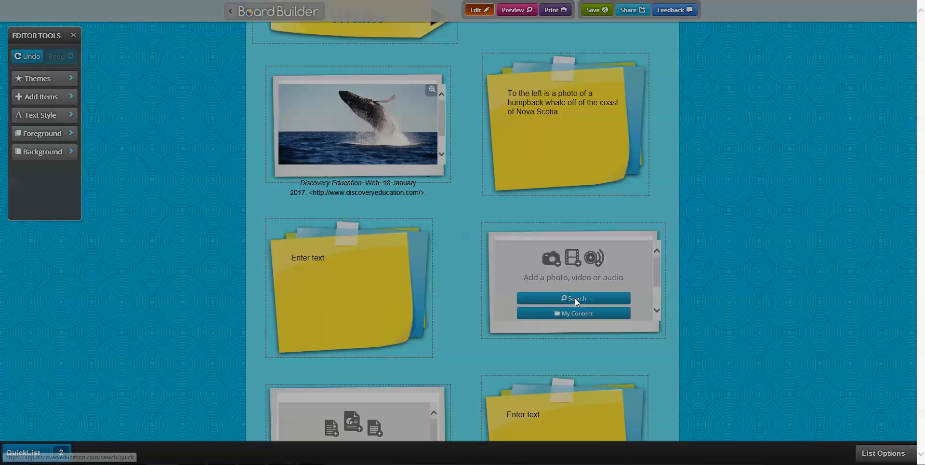
{"action": "left_click", "coordinate": [443, 142]}
{"action": "type", "text": "whale"}
{"action": "left_click", "coordinate": [521, 144]}
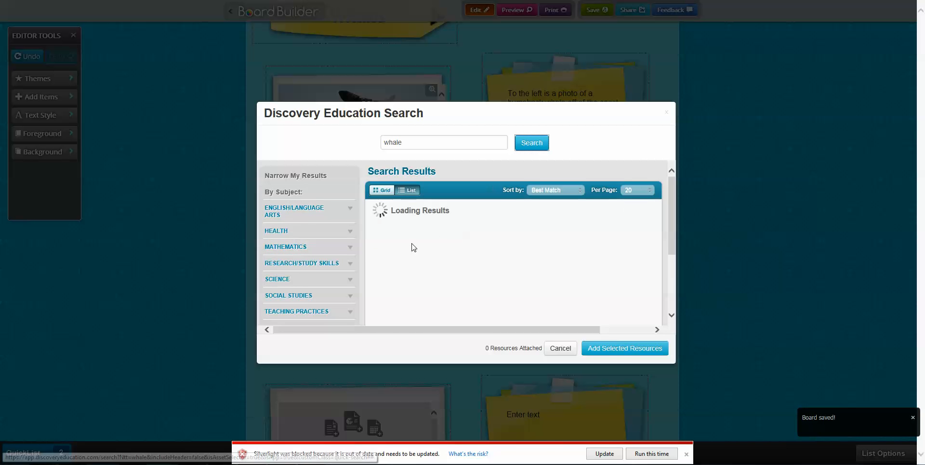
Filter results to Listen > Sound Effect and add the humpback whale sound effect to the board.
{"action": "scroll", "coordinate": [672, 323], "scroll_direction": "down", "scroll_amount": 2}
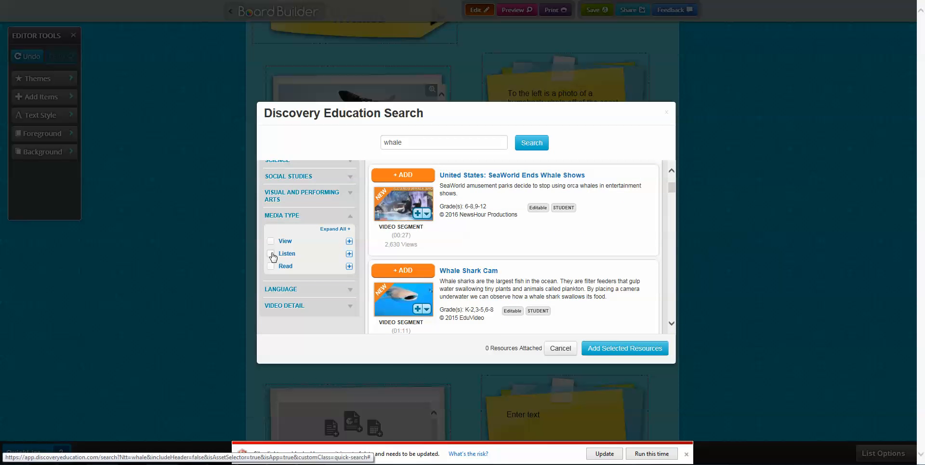
{"action": "left_click", "coordinate": [271, 255]}
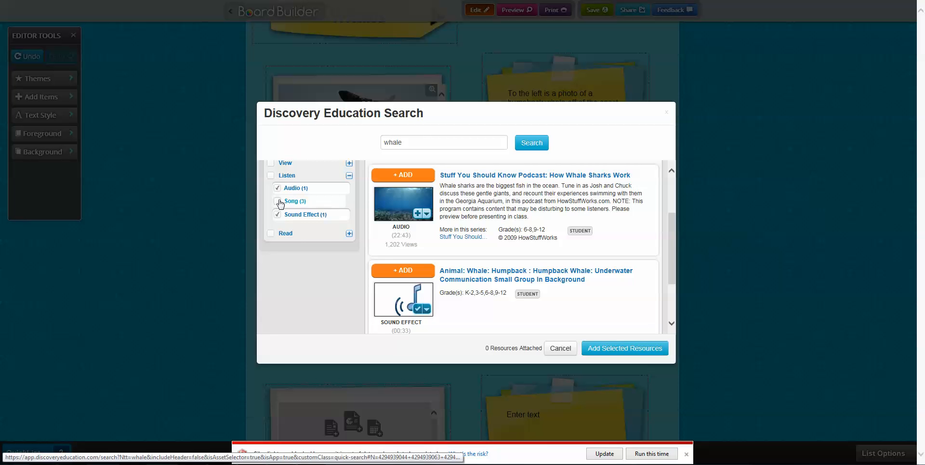
{"action": "left_click", "coordinate": [278, 188]}
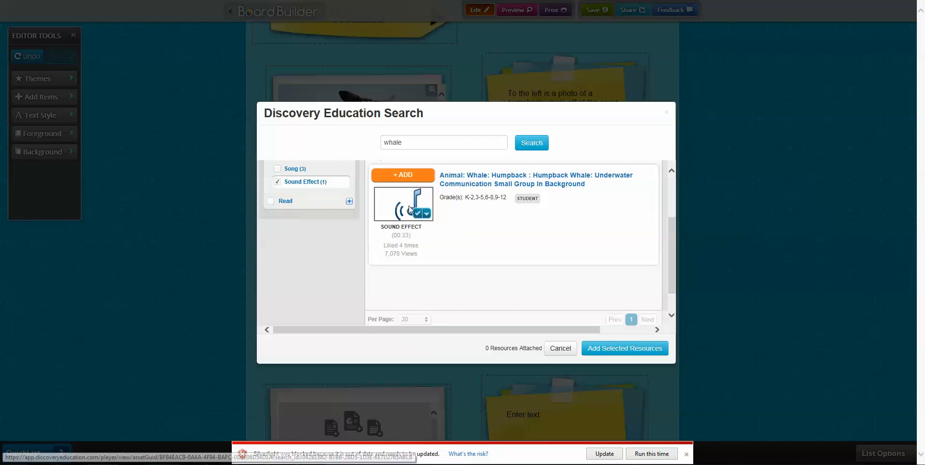
{"action": "left_click", "coordinate": [407, 176]}
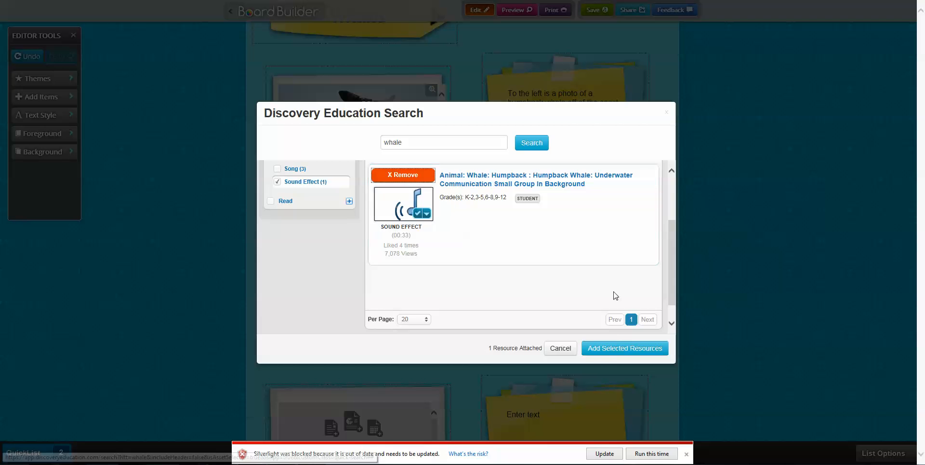
{"action": "left_click", "coordinate": [617, 350]}
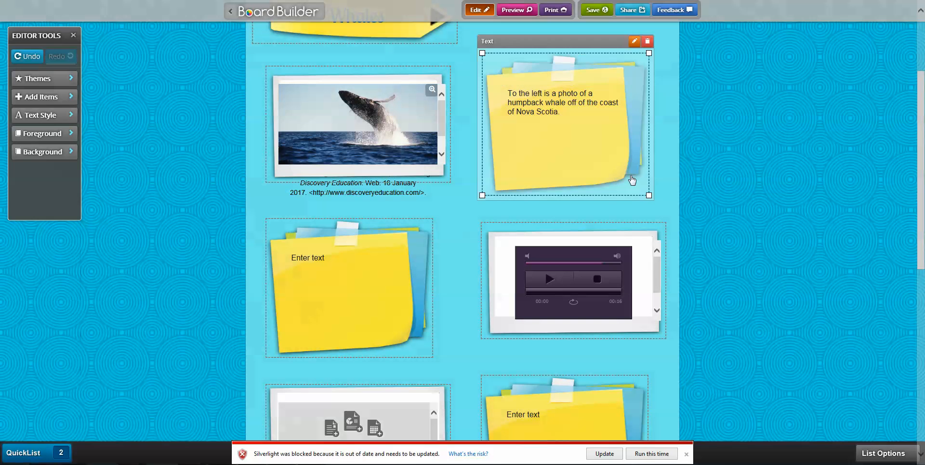
Type 'Click on the play button to the right to hear the sounds of a small group of hump back whales' in the empty note.
{"action": "left_click", "coordinate": [323, 257]}
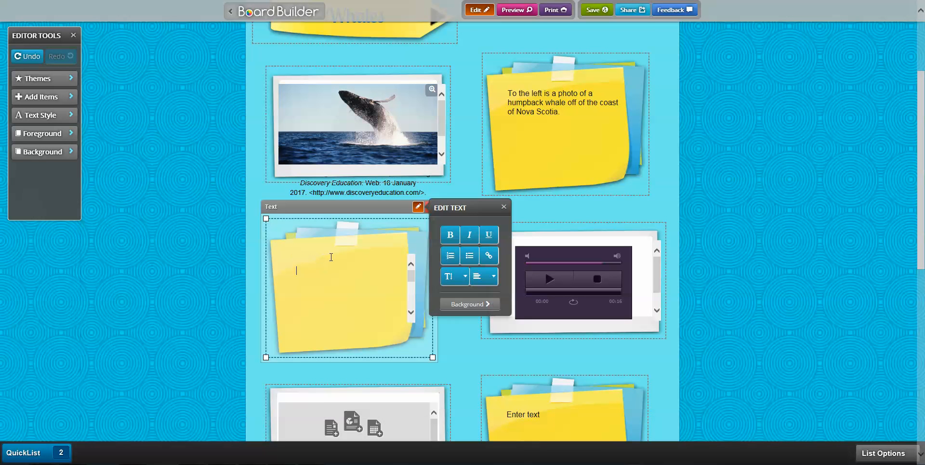
{"action": "type", "text": "Cli"}
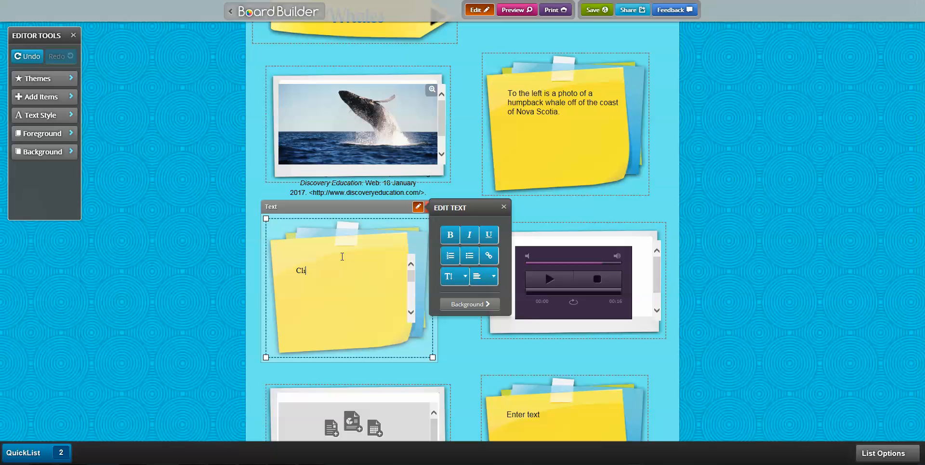
{"action": "type", "text": "ck on the play butoon t"}
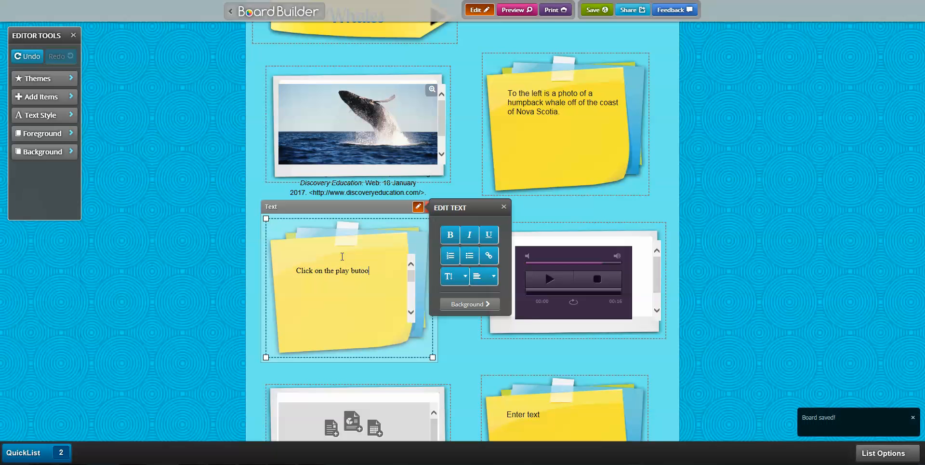
{"action": "key", "text": "BackSpace"}
{"action": "key", "text": "BackSpace"}
{"action": "key", "text": "BackSpace"}
{"action": "type", "text": "ton to the "}
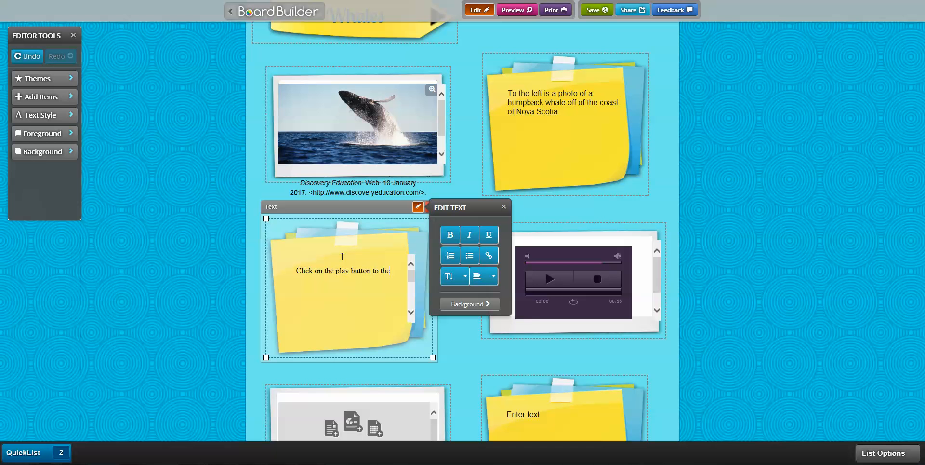
{"action": "type", "text": "right to hear the sounds of a small group"}
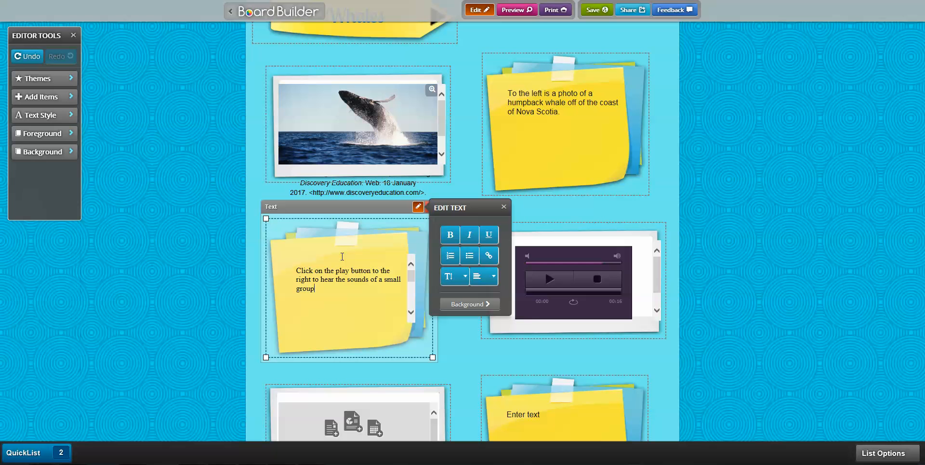
{"action": "type", "text": " of hump back whales"}
{"action": "left_click", "coordinate": [674, 342]}
{"action": "scroll", "coordinate": [674, 342], "scroll_direction": "down", "scroll_amount": 2}
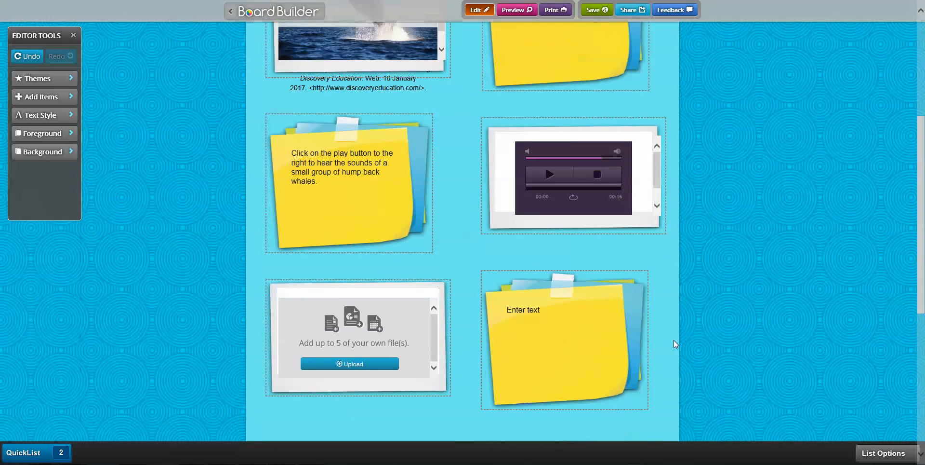
{"action": "scroll", "coordinate": [674, 344], "scroll_direction": "down", "scroll_amount": 2}
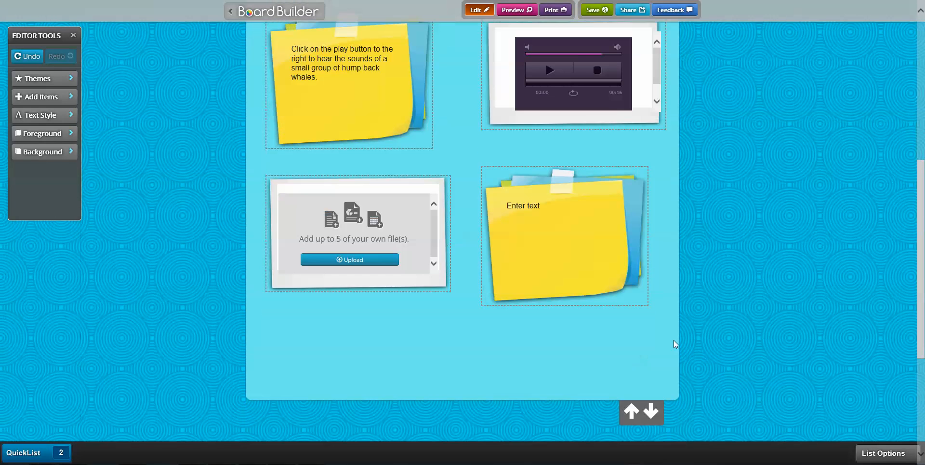
{"action": "left_click", "coordinate": [361, 260]}
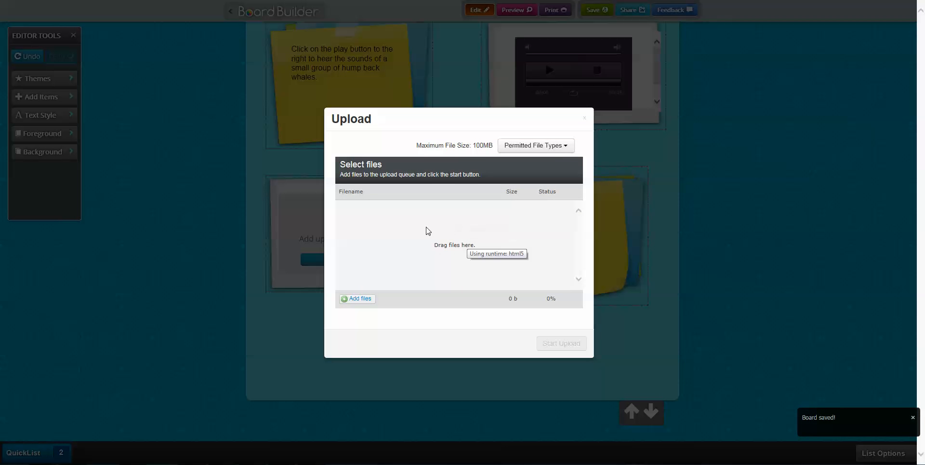
{"action": "left_click", "coordinate": [563, 145]}
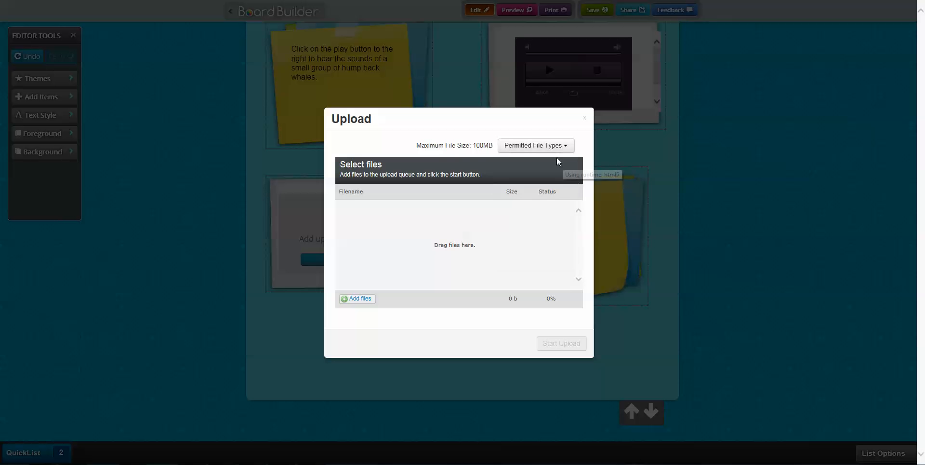
{"action": "left_click", "coordinate": [569, 149]}
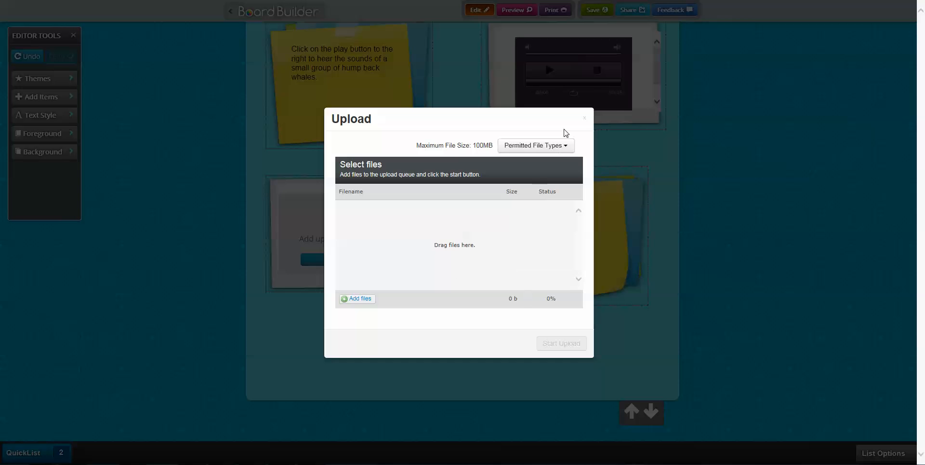
{"action": "left_click", "coordinate": [585, 117]}
{"action": "scroll", "coordinate": [723, 292], "scroll_direction": "up", "scroll_amount": 3}
{"action": "scroll", "coordinate": [719, 292], "scroll_direction": "down", "scroll_amount": 3}
{"action": "mouse_move", "coordinate": [354, 140]}
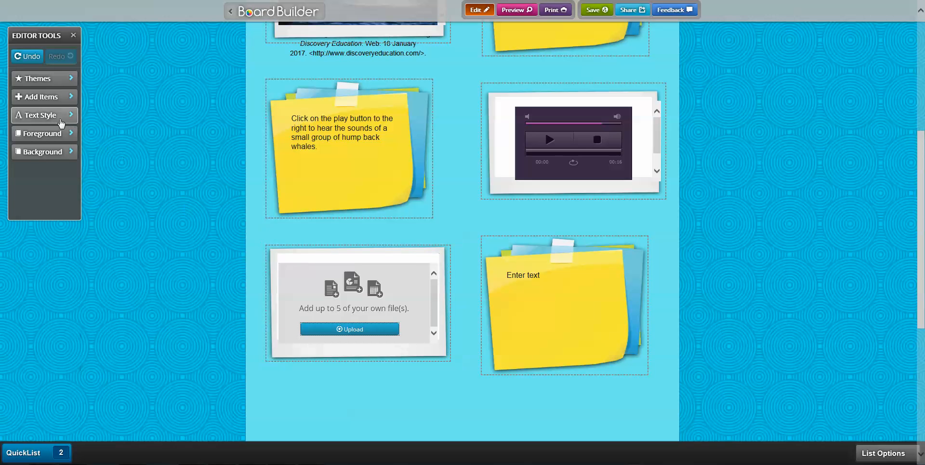
Add a new Media box below the sound-clip note and move the Attachment box to the bottom-right slot.
{"action": "left_click", "coordinate": [45, 97]}
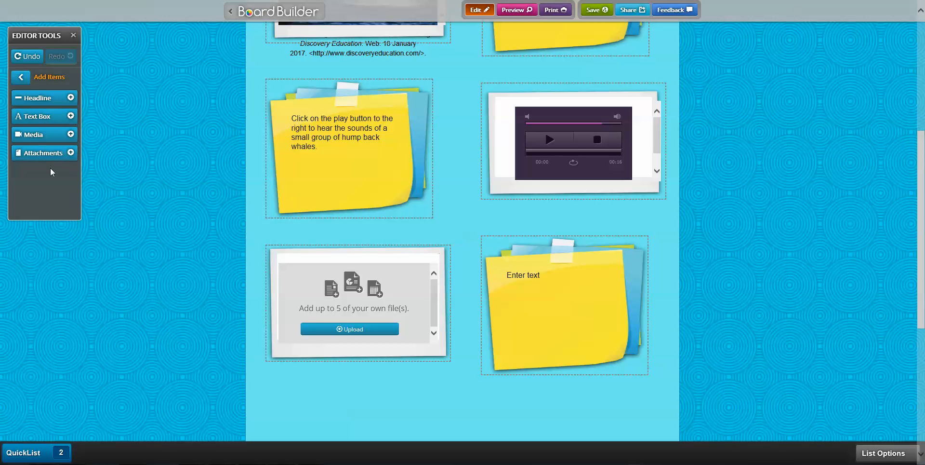
{"action": "left_click", "coordinate": [55, 135]}
{"action": "scroll", "coordinate": [504, 157], "scroll_direction": "up", "scroll_amount": 4}
{"action": "left_click_drag", "start_coordinate": [369, 143], "coordinate": [598, 307]}
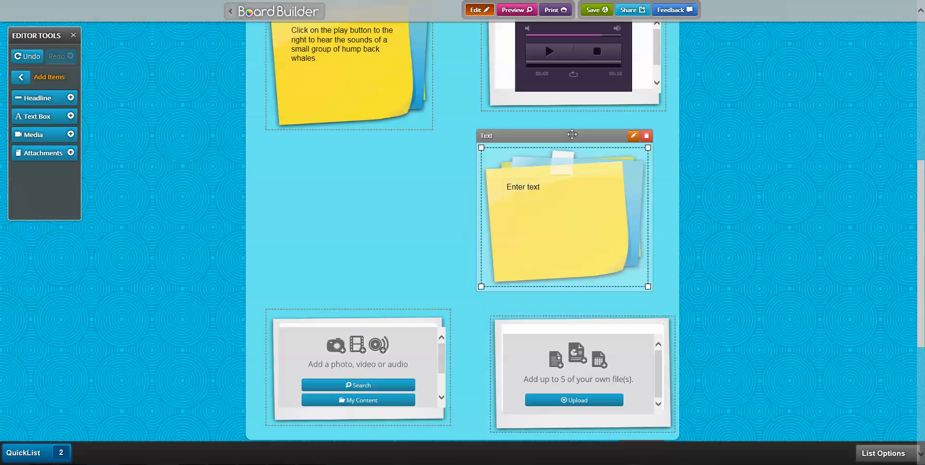
{"action": "left_click_drag", "start_coordinate": [364, 295], "coordinate": [362, 144]}
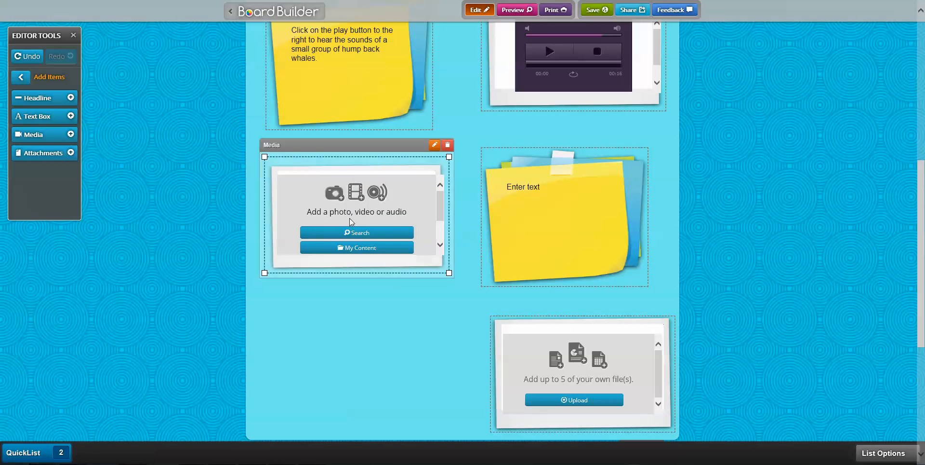
{"action": "scroll", "coordinate": [830, 320], "scroll_direction": "up", "scroll_amount": 2}
{"action": "scroll", "coordinate": [831, 319], "scroll_direction": "up", "scroll_amount": 6}
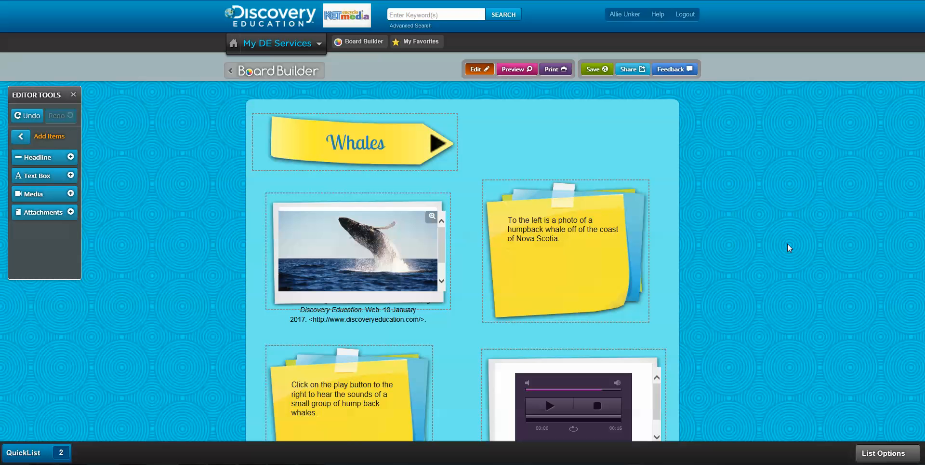
{"action": "scroll", "coordinate": [760, 261], "scroll_direction": "down", "scroll_amount": 6}
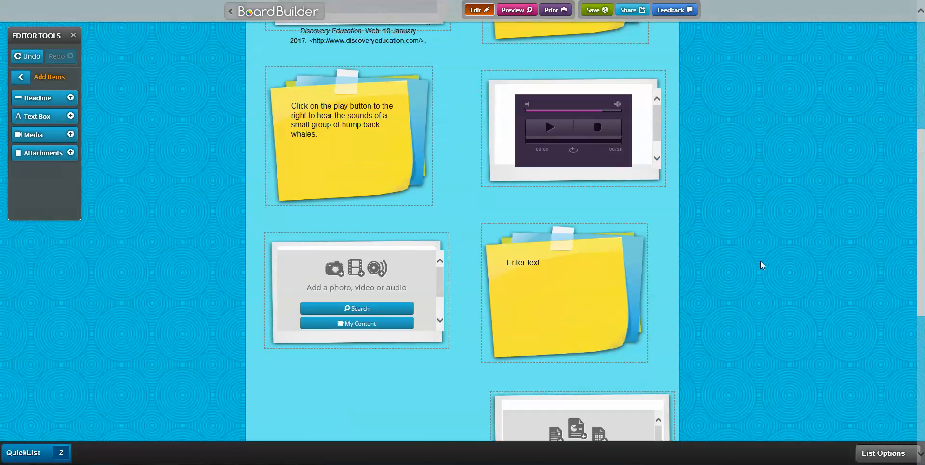
{"action": "scroll", "coordinate": [761, 261], "scroll_direction": "down", "scroll_amount": 4}
{"action": "scroll", "coordinate": [760, 262], "scroll_direction": "up", "scroll_amount": 4}
{"action": "scroll", "coordinate": [760, 261], "scroll_direction": "up", "scroll_amount": 6}
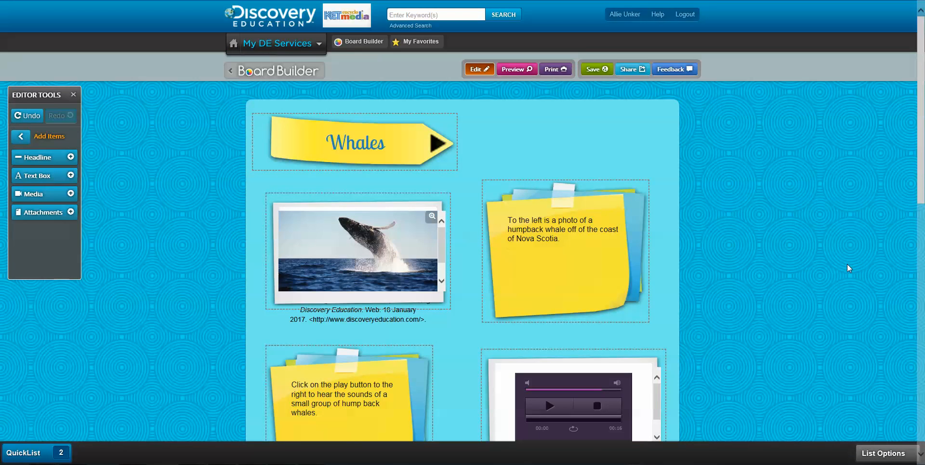